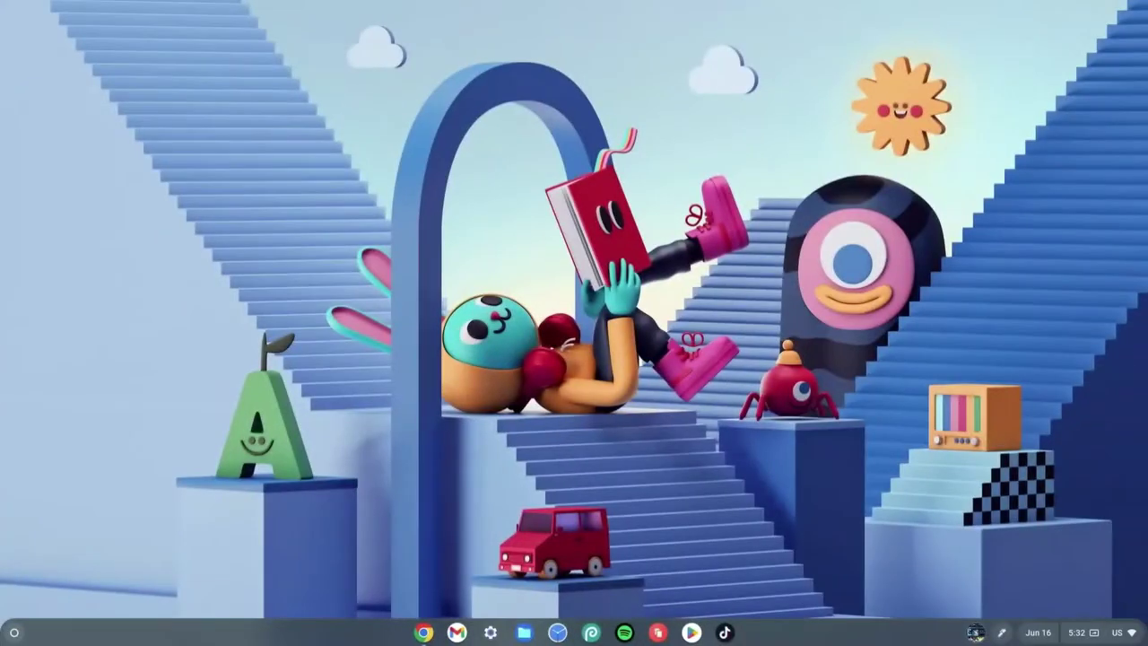
Open a new Chrome tab and start entering the store.steampowered.com address.
key("alt+1")
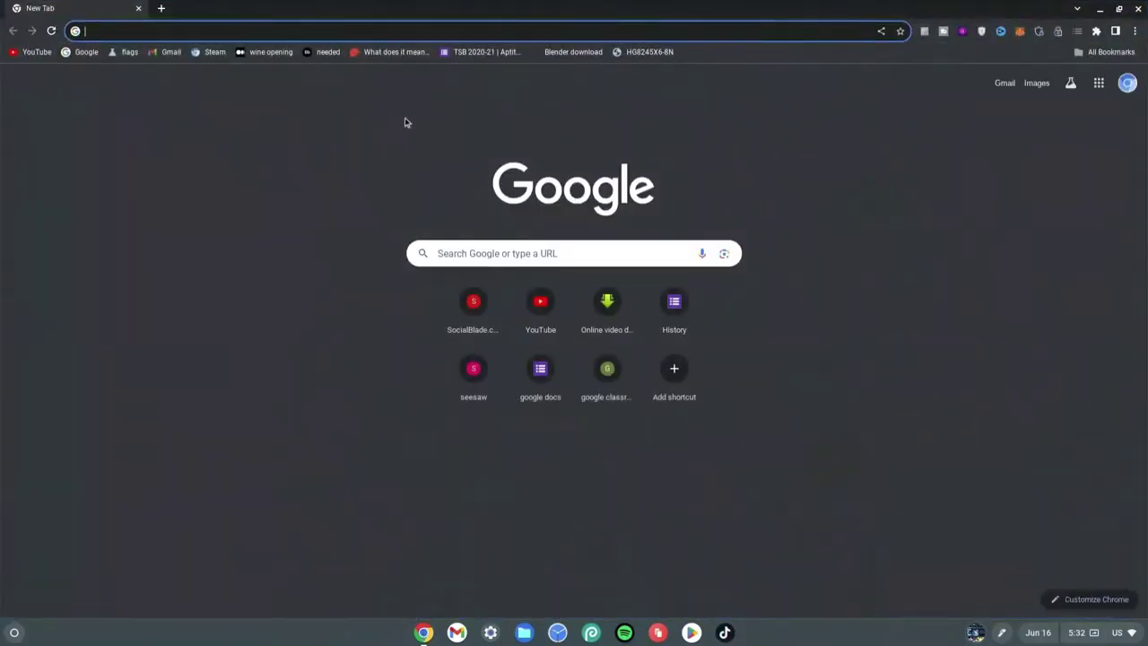
type("store")
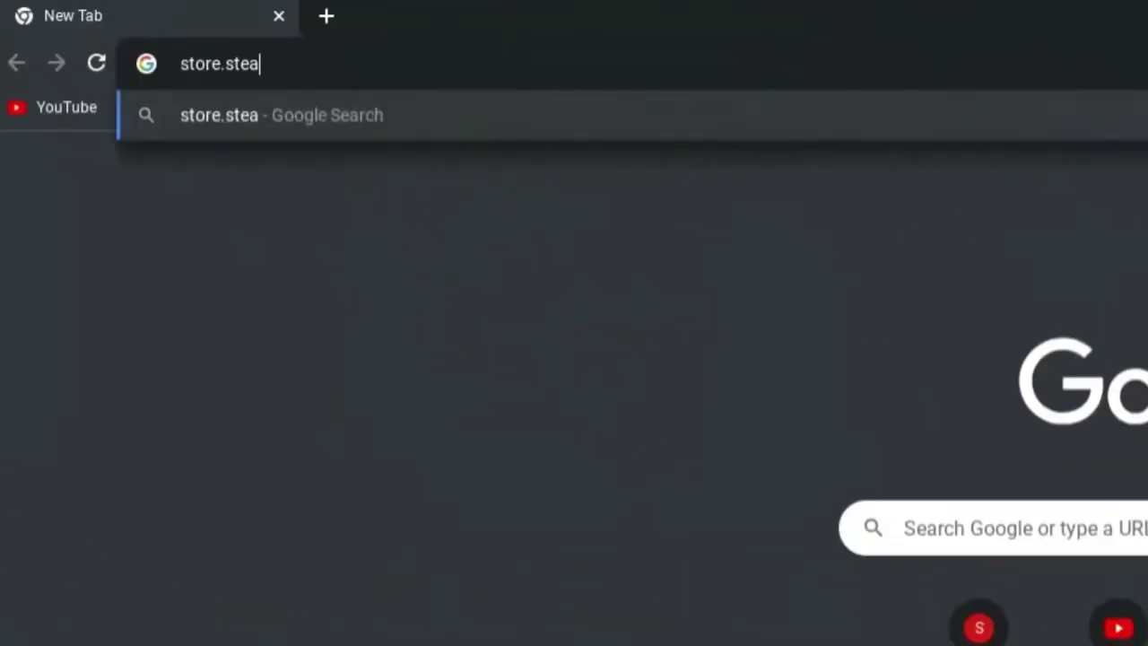
Load store.steampowered.com and go to the Install Steam page.
type("mp")
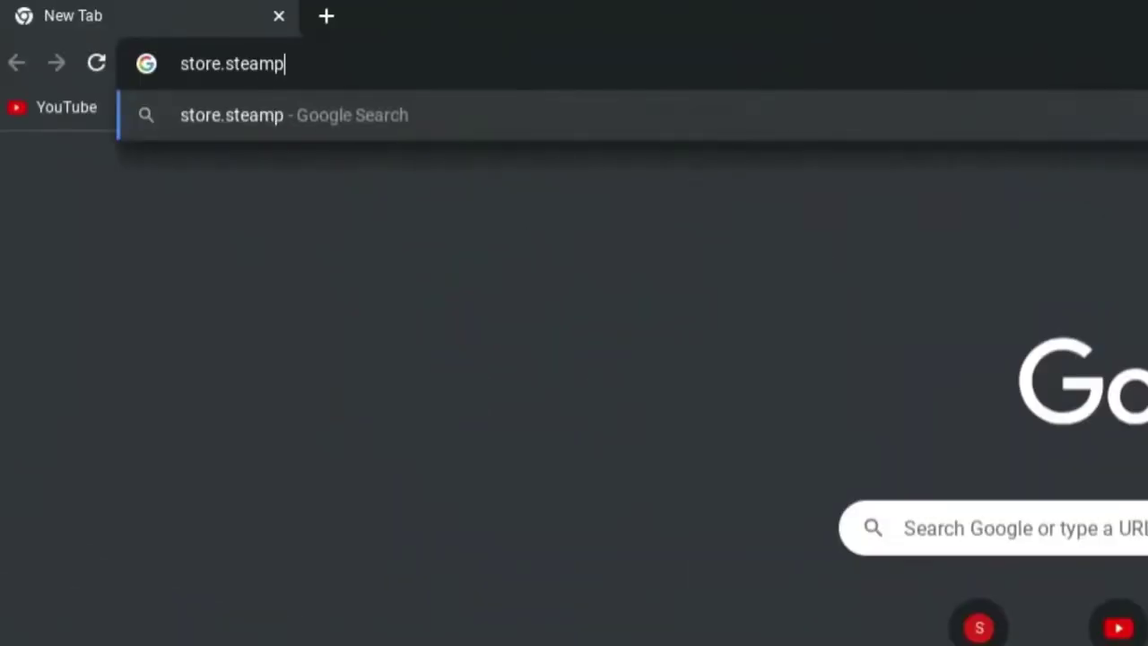
type("owered.com")
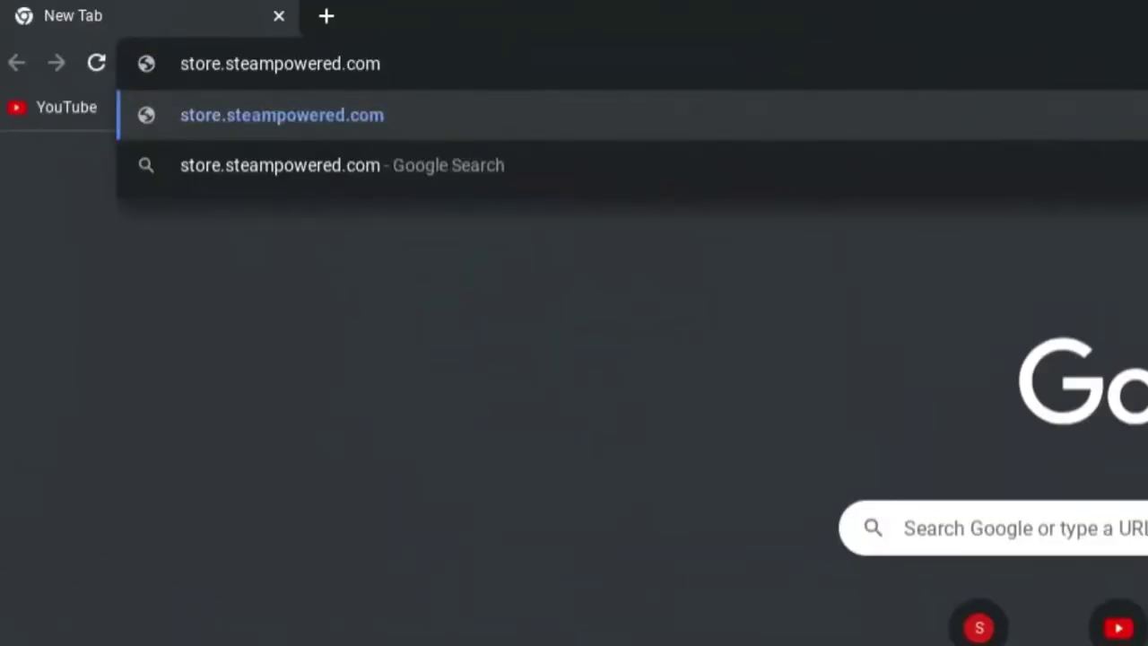
key("Return")
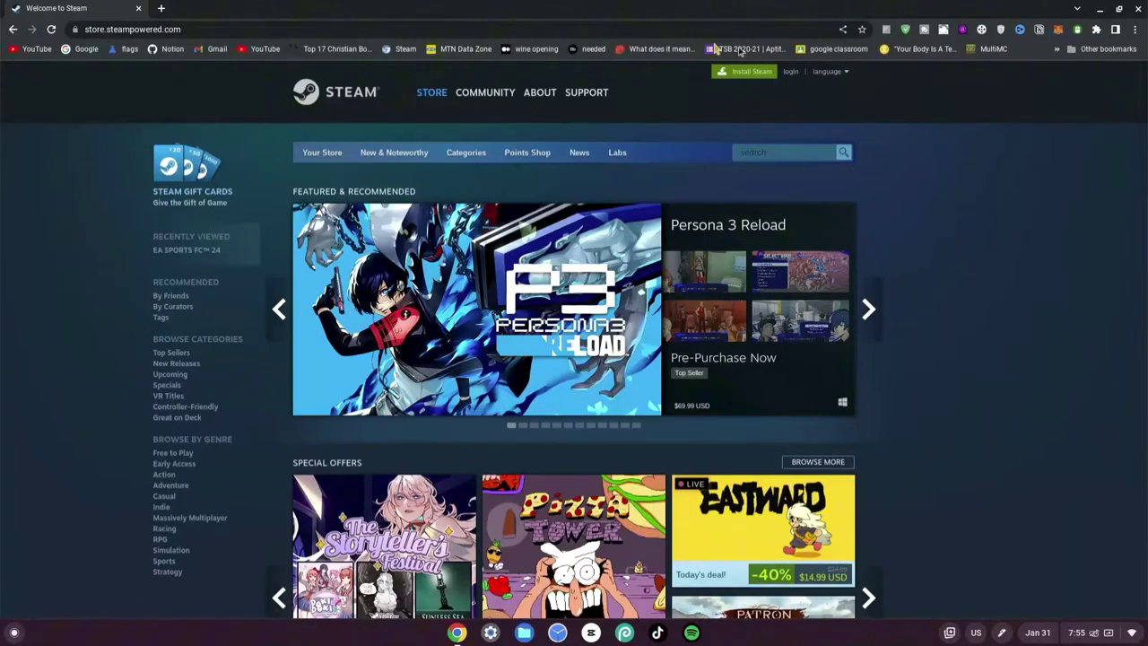
left_click(746, 72)
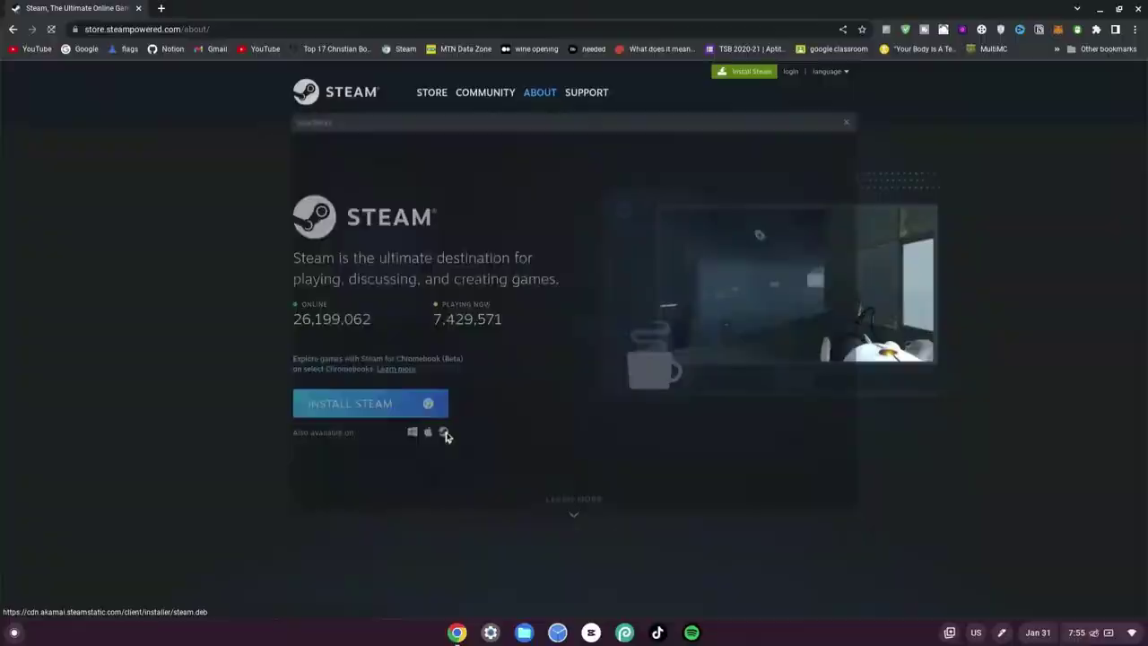
Save the Linux installer steam_latest.deb to Downloads and show it in Files.
left_click(666, 531)
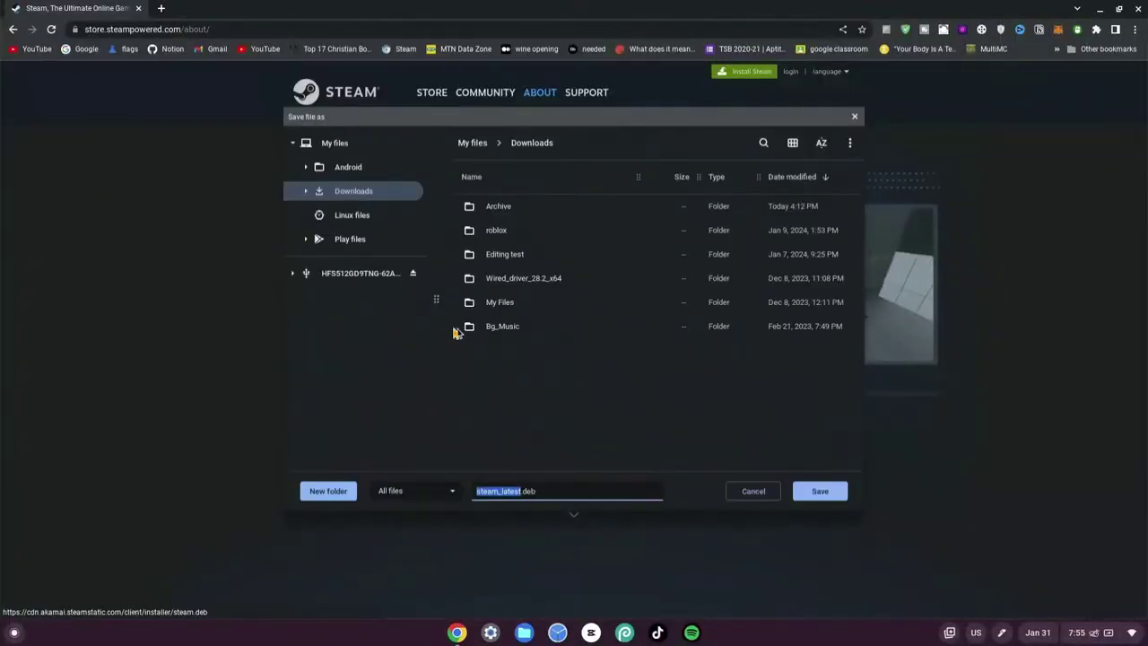
left_click(818, 490)
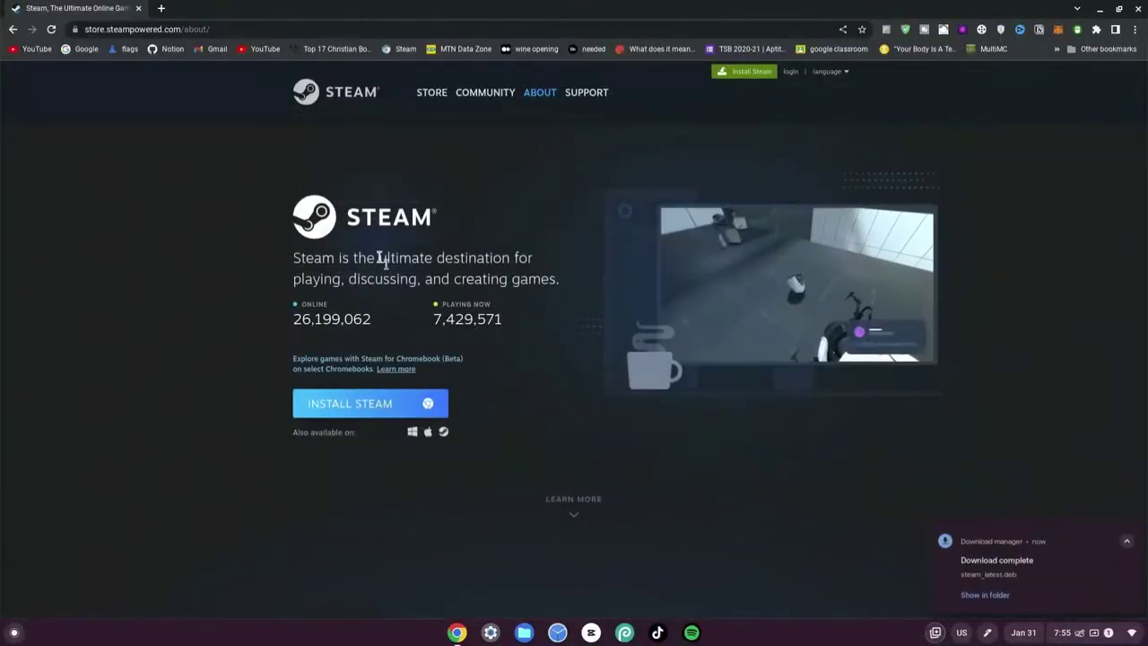
left_click(986, 596)
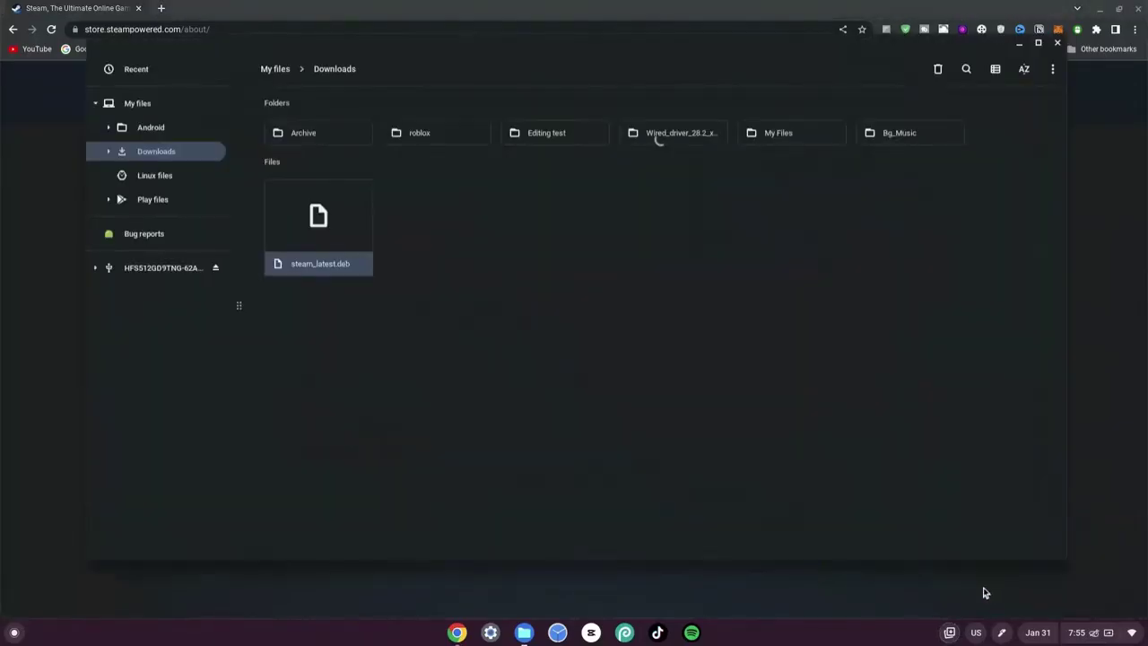
Copy steam_latest.deb from Downloads into the Linux files folder.
right_click(306, 231)
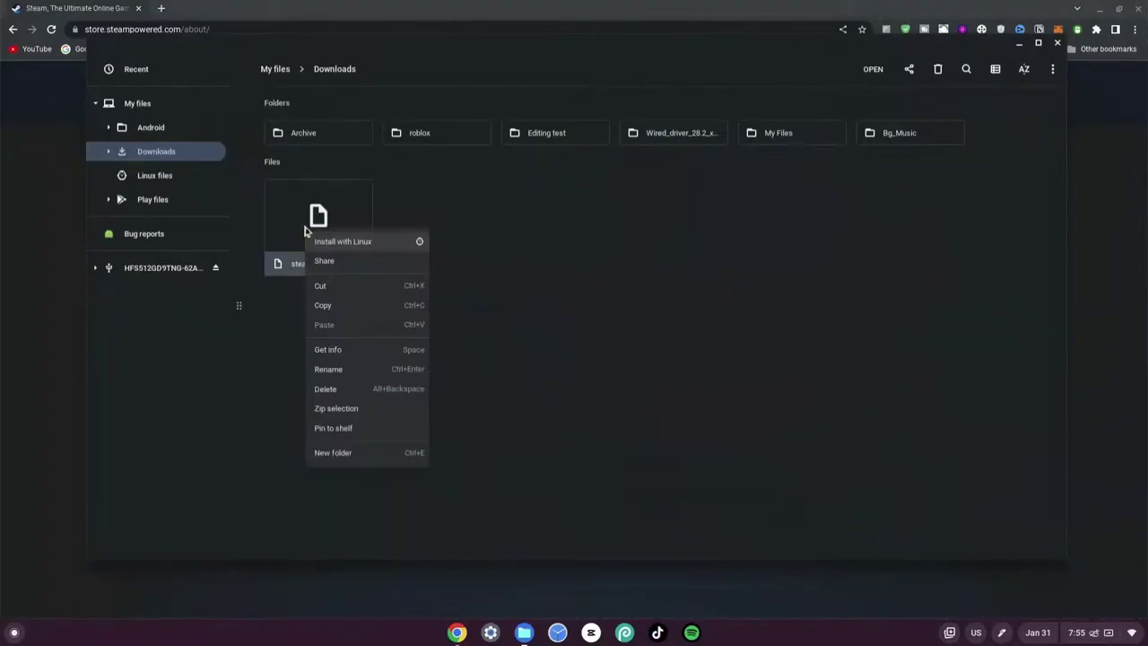
left_click(328, 305)
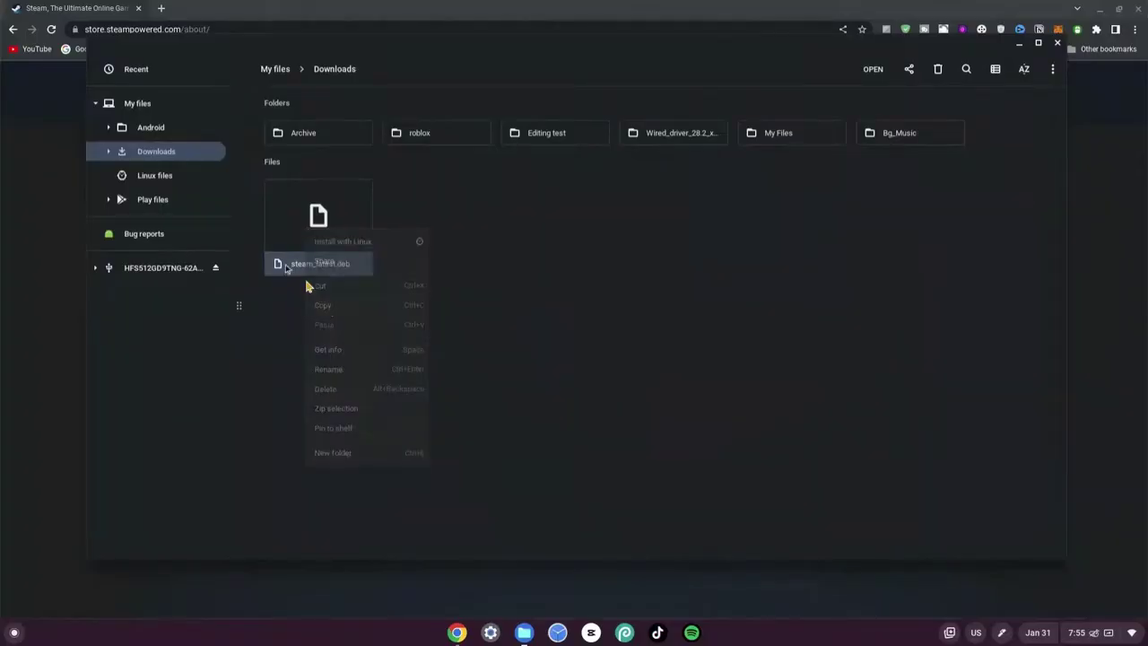
left_click(154, 175)
right_click(349, 226)
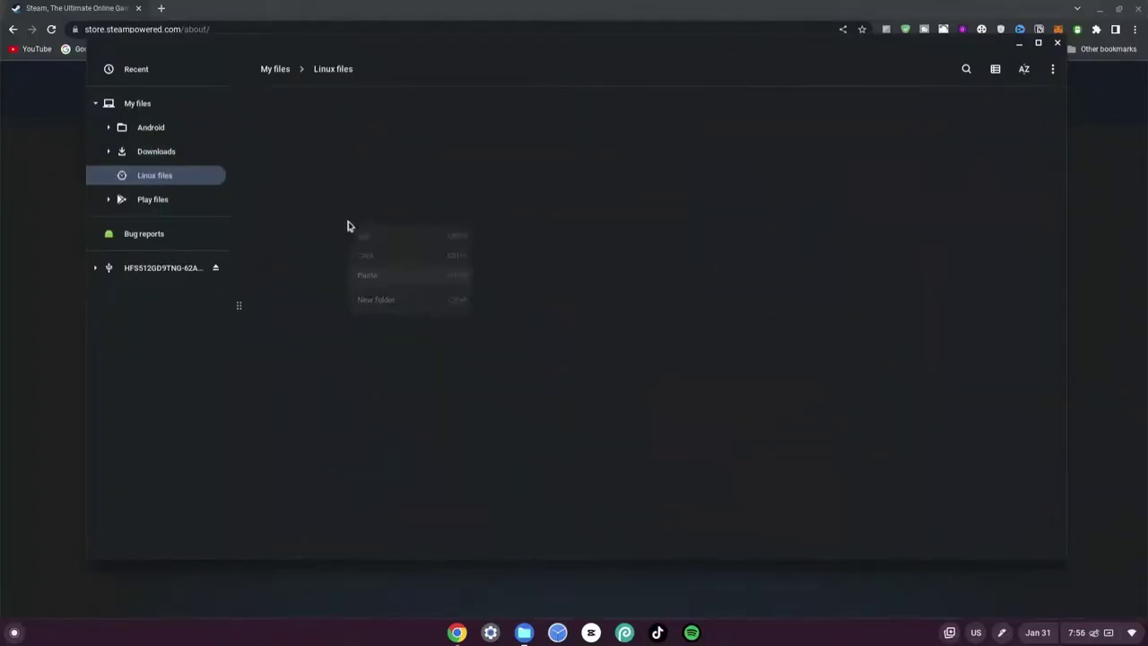
left_click(399, 278)
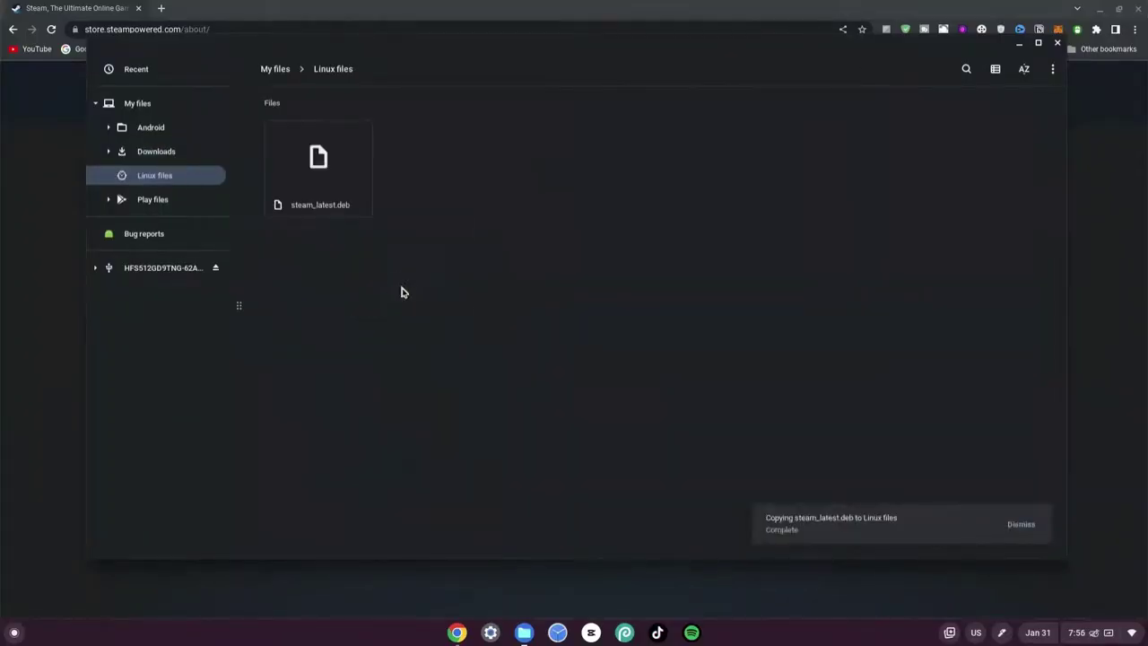
Rename the copied installer in Linux files to steam.deb.
right_click(327, 186)
left_click(368, 321)
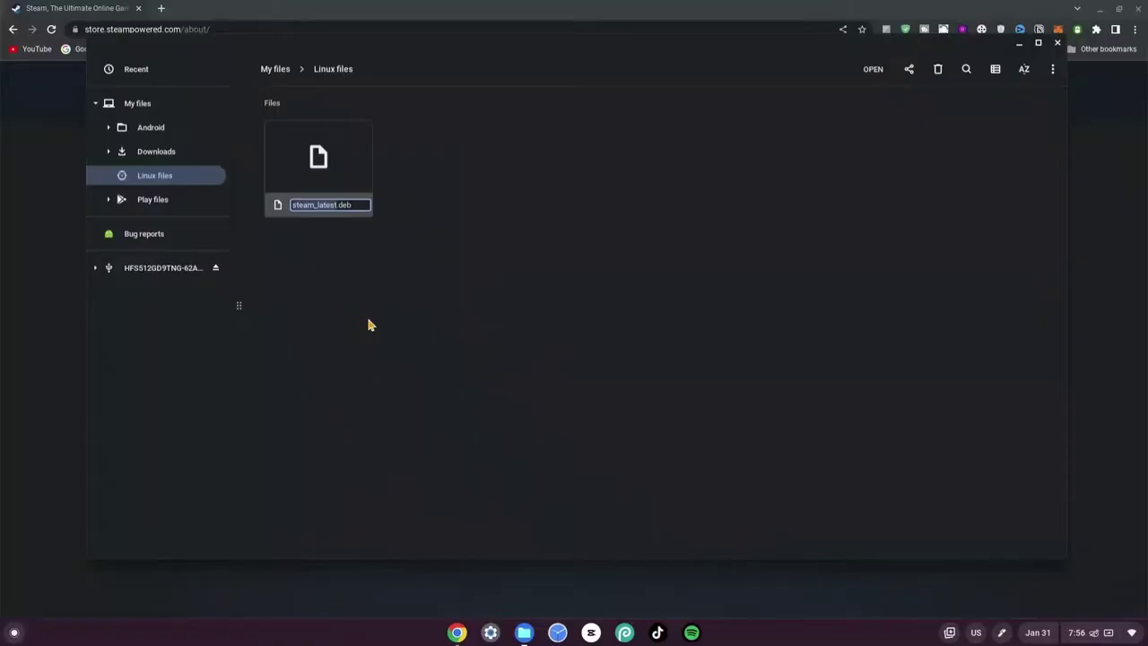
type("ste")
key("Return")
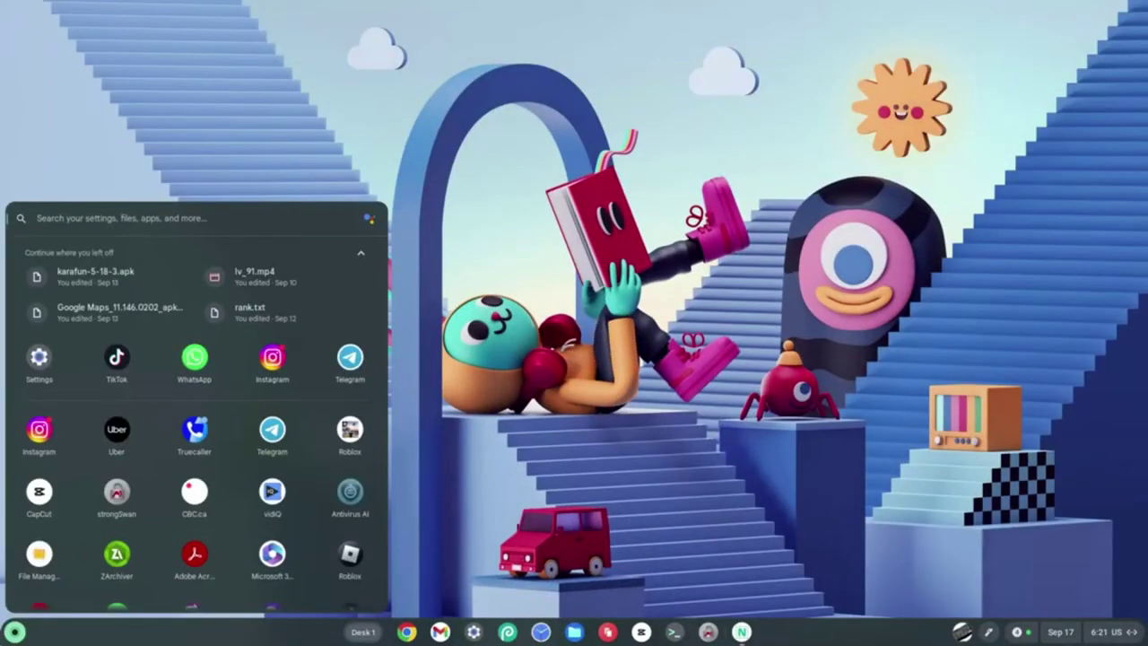
Open the About ChromeOS page in Settings.
type("setting")
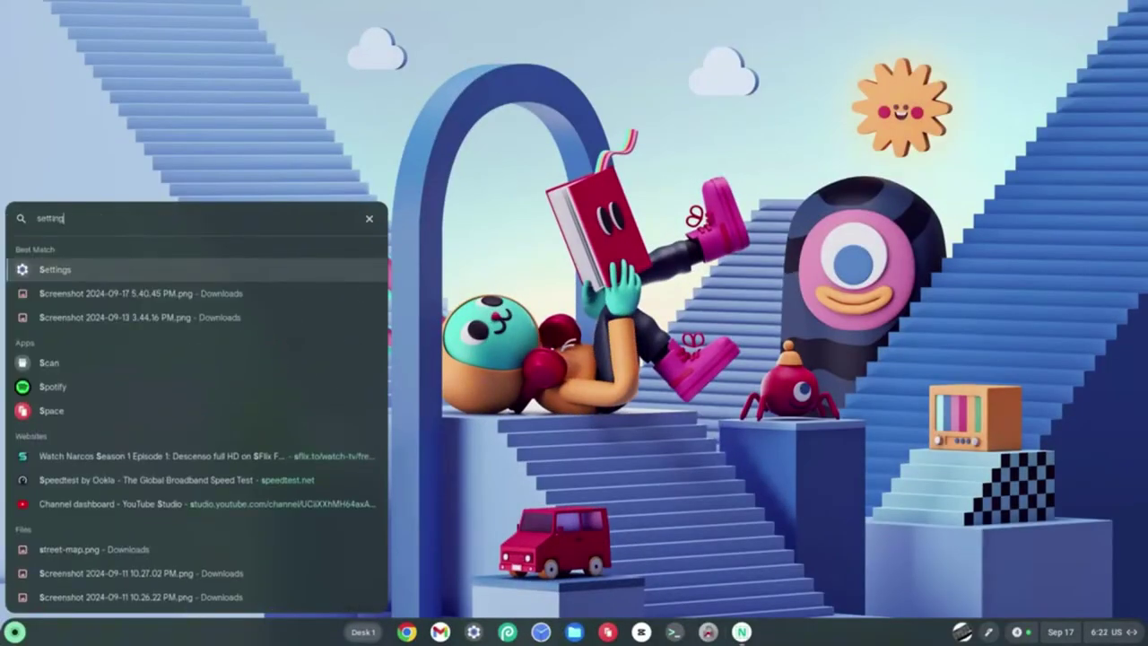
type("s")
key("Return")
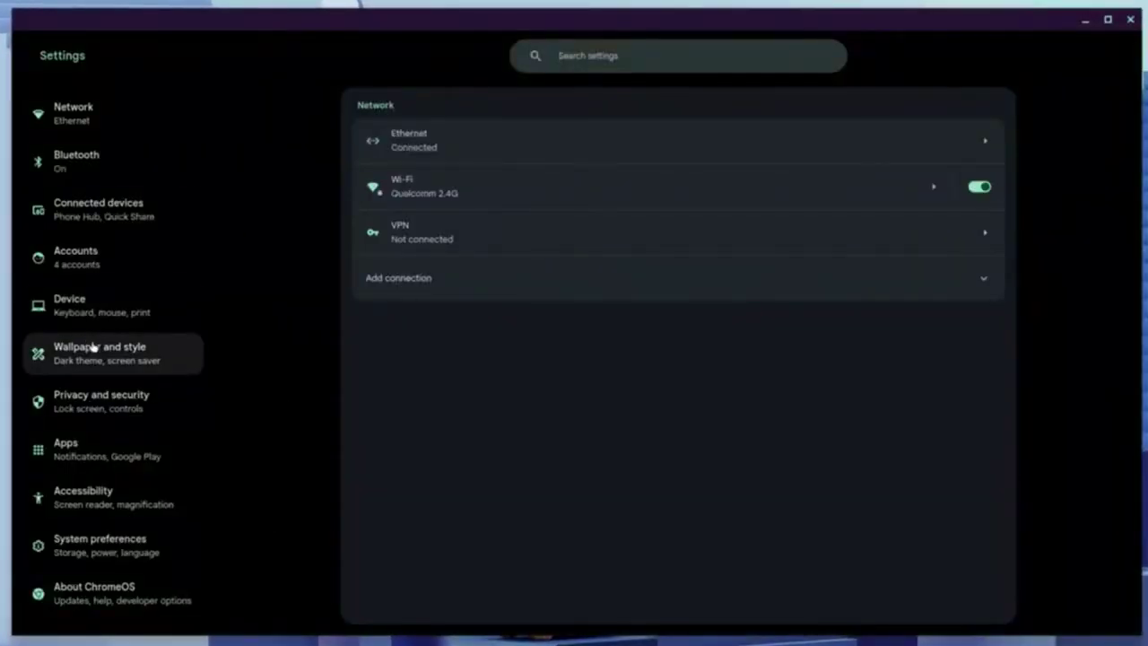
scroll(97, 332, "down", 1)
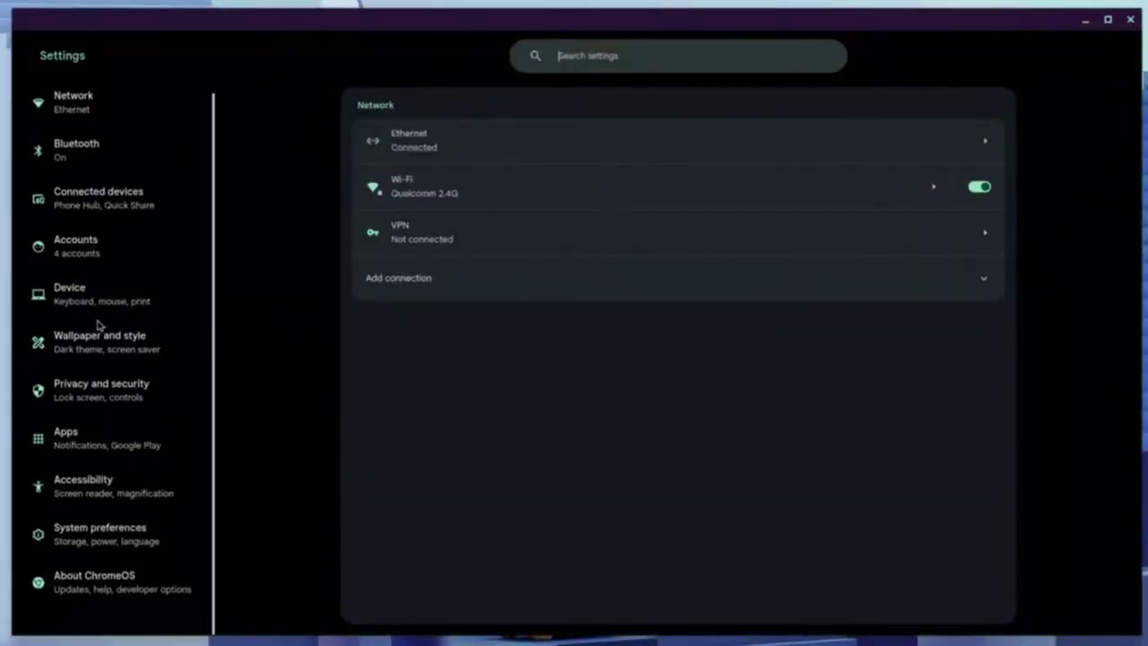
left_click(121, 589)
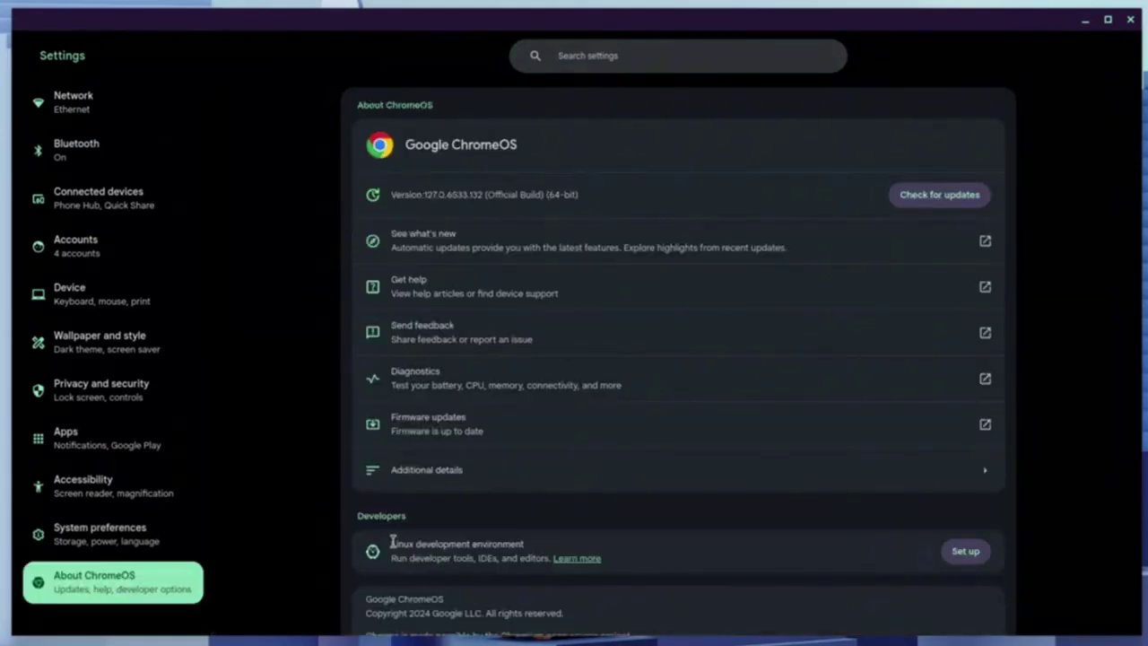
Install the Linux development environment with a new username and the recommended 10.0 GB disk.
left_click_drag(391, 543, 536, 545)
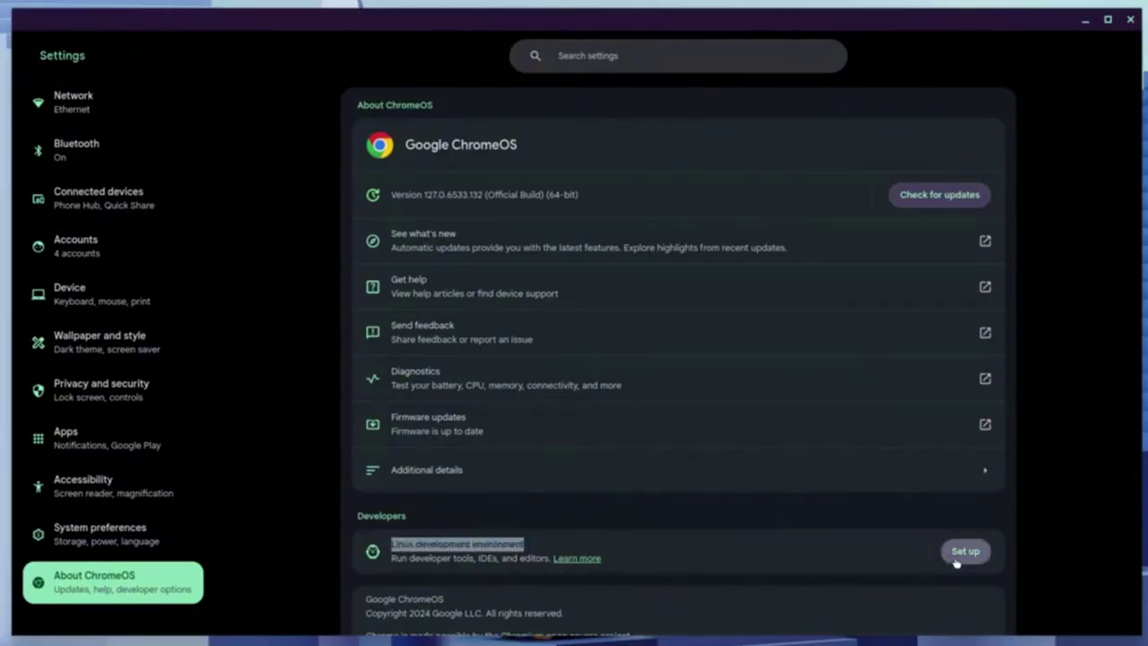
left_click(964, 555)
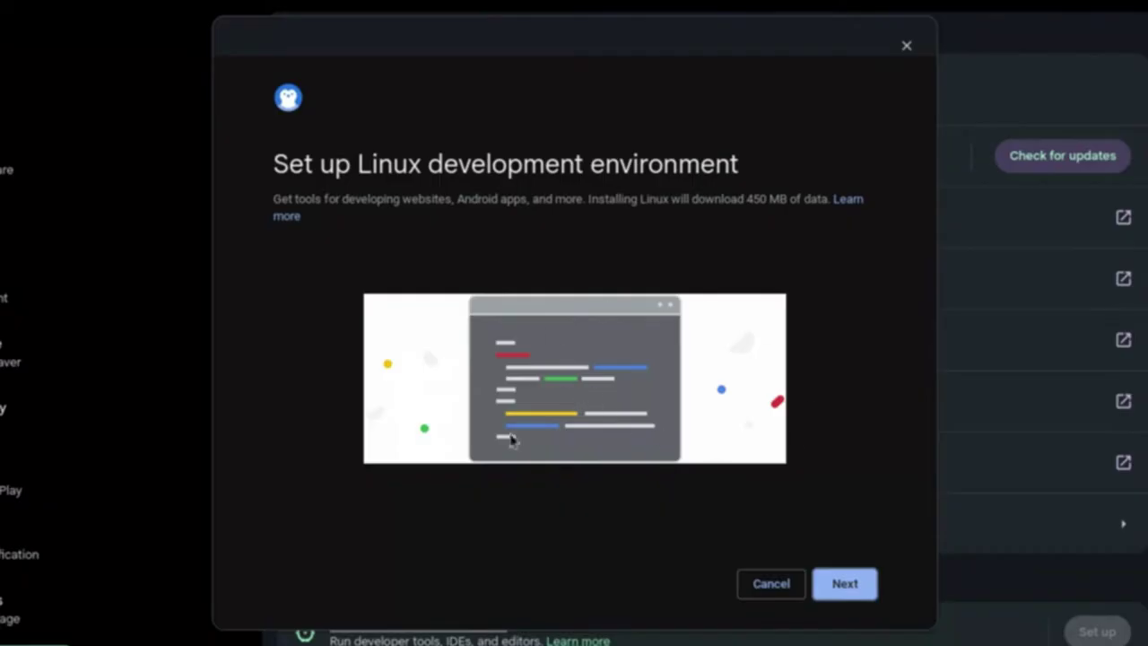
left_click(845, 585)
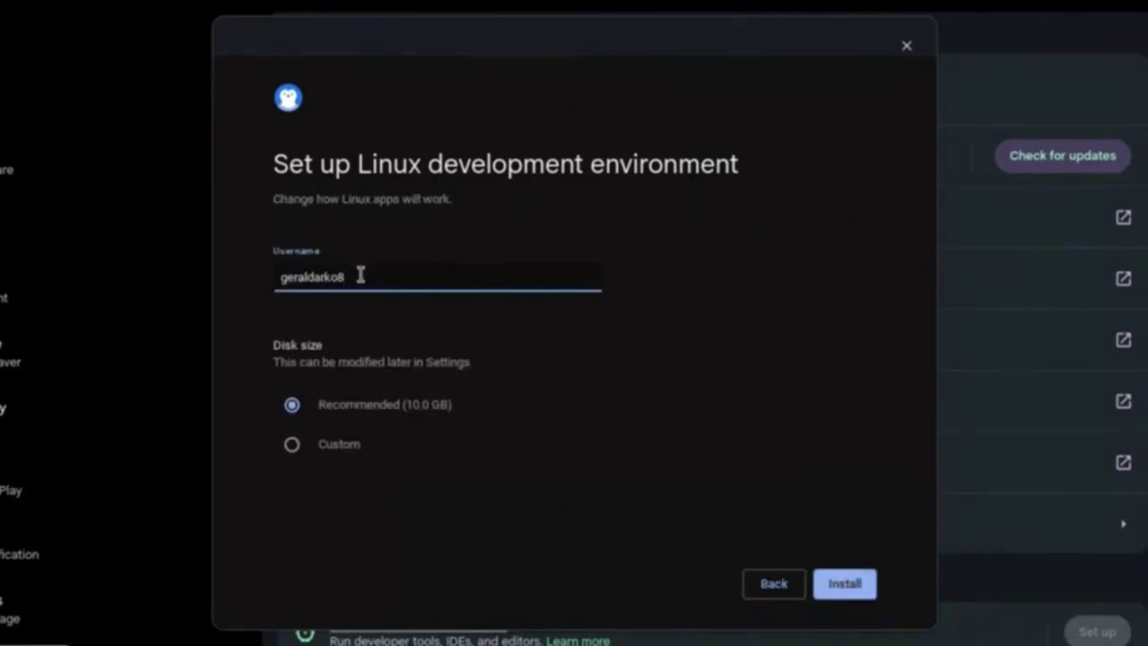
key("BackSpace")
key("BackSpace")
key("BackSpace")
key("BackSpace")
key("BackSpace")
key("BackSpace")
key("BackSpace")
key("BackSpace")
key("BackSpace")
key("BackSpace")
type("gd7")
left_click(834, 587)
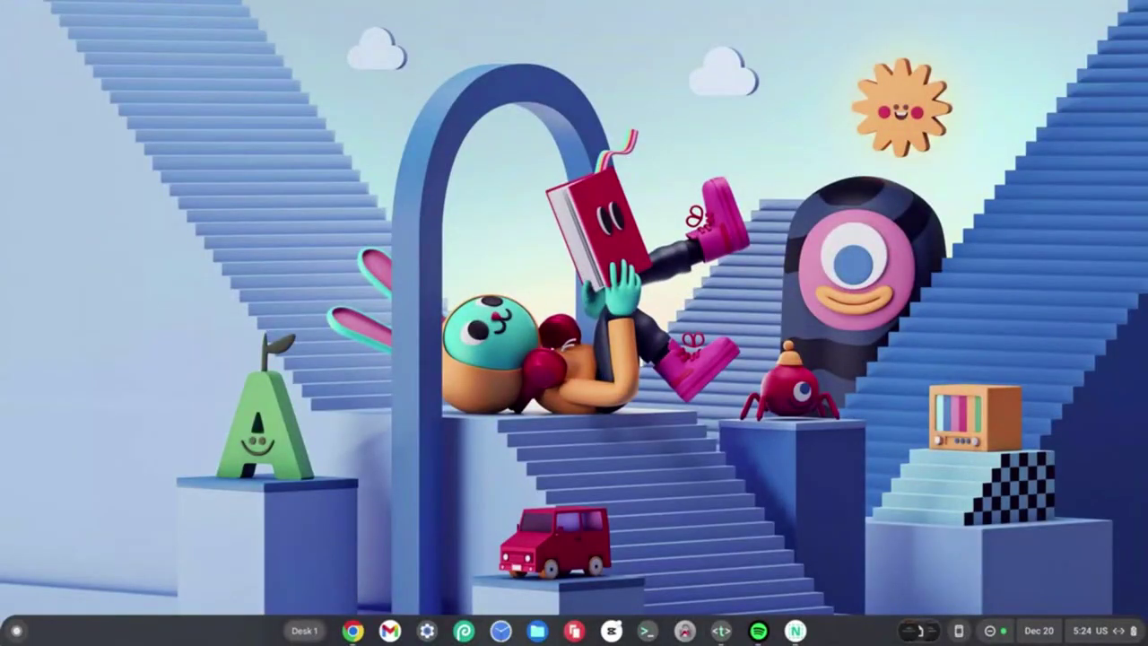
Launch Terminal from the launcher and open a shell in the penguin container.
key("super")
type("te")
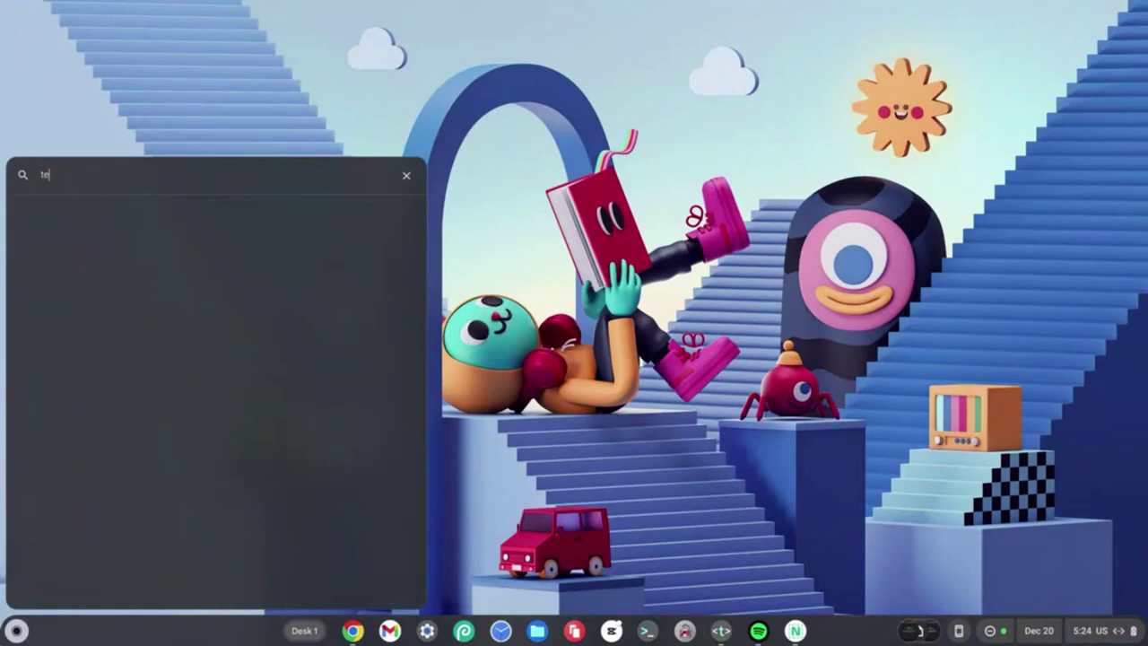
type("rminal")
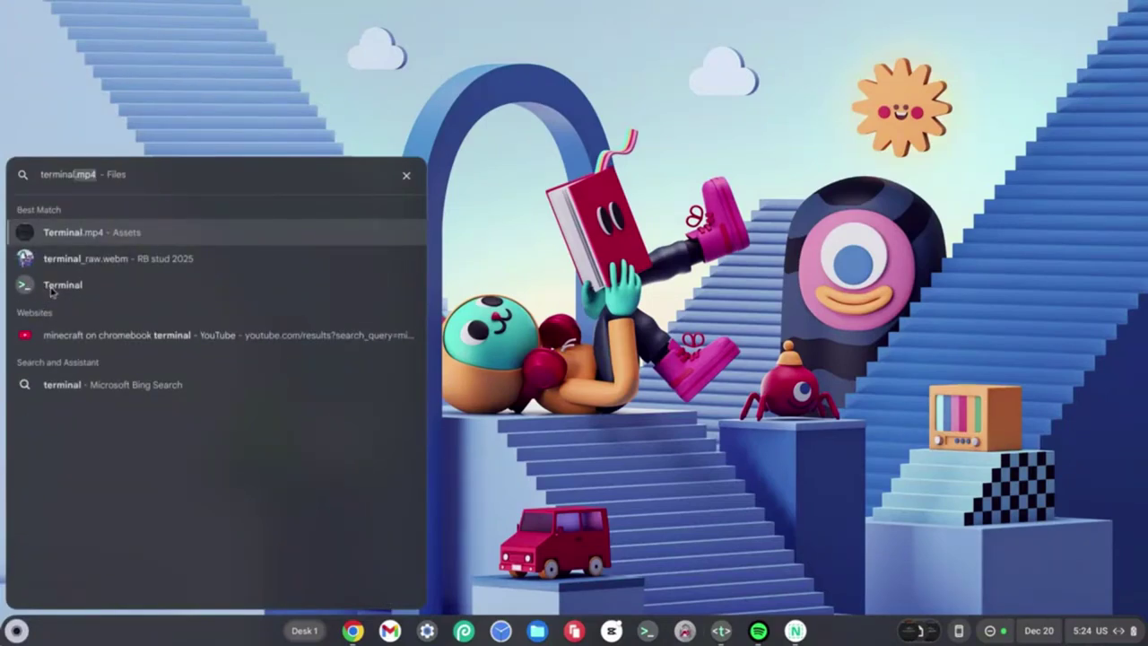
left_click(27, 285)
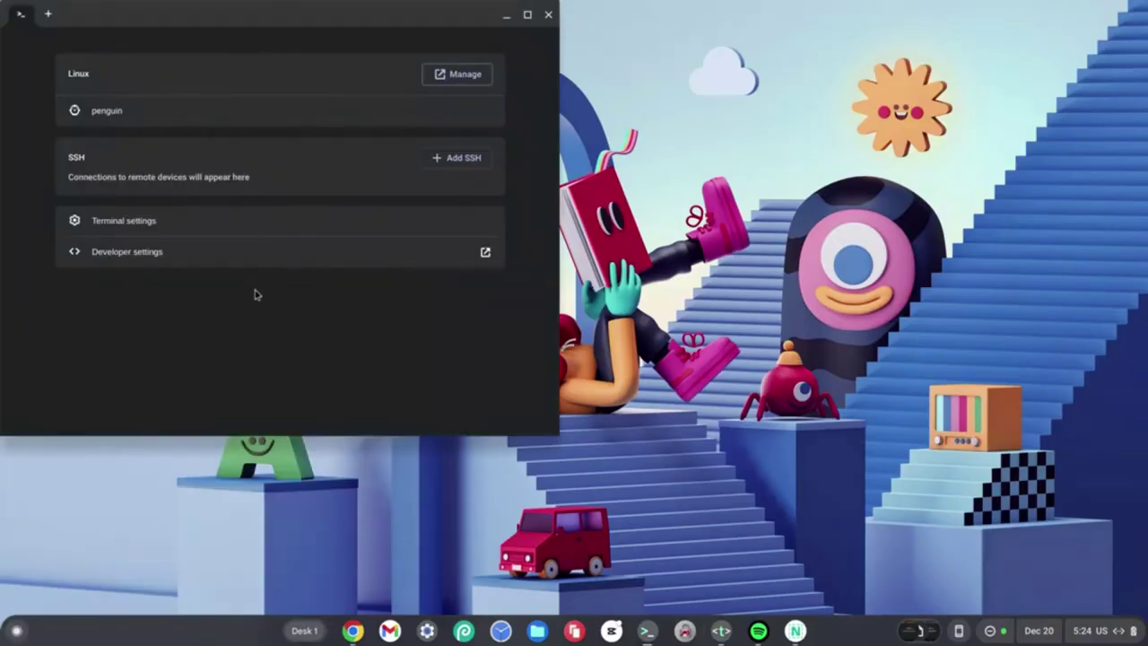
left_click(106, 111)
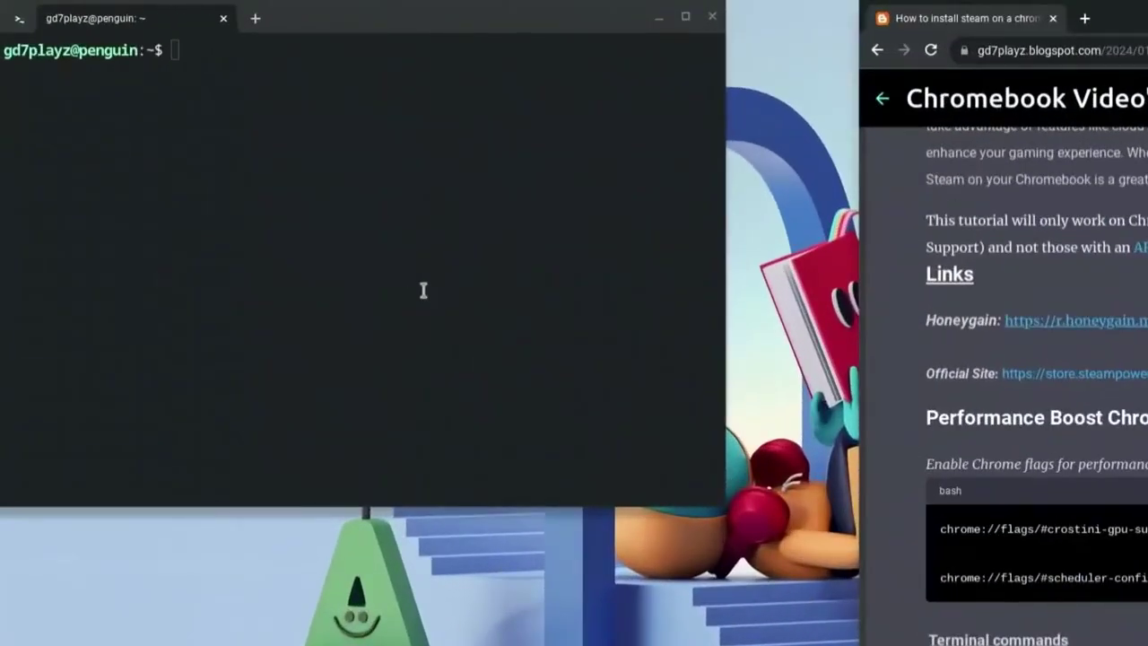
Run cat /etc/debian_version in Terminal, which reports Debian 11.7.
left_click(364, 212)
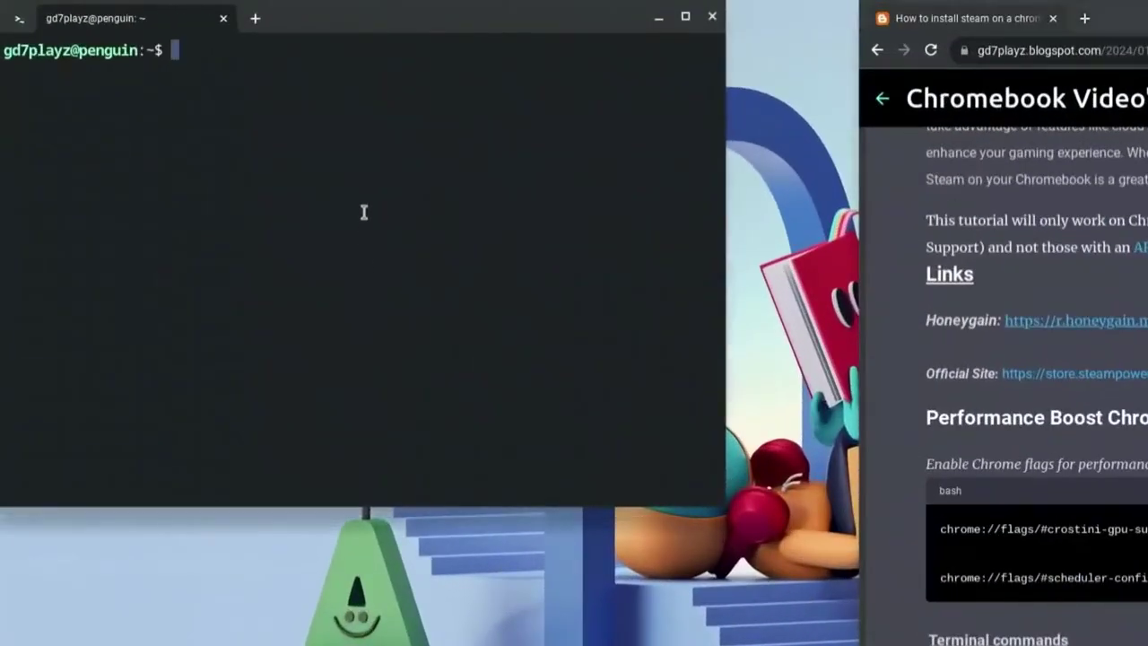
type("cat /et")
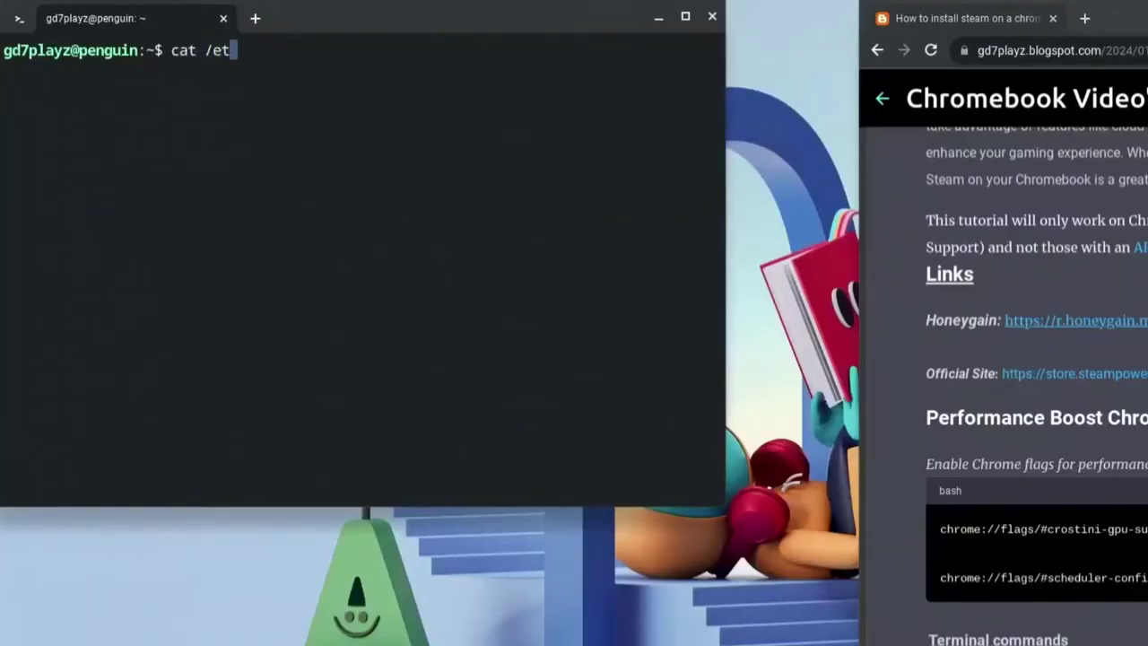
type("c/debian")
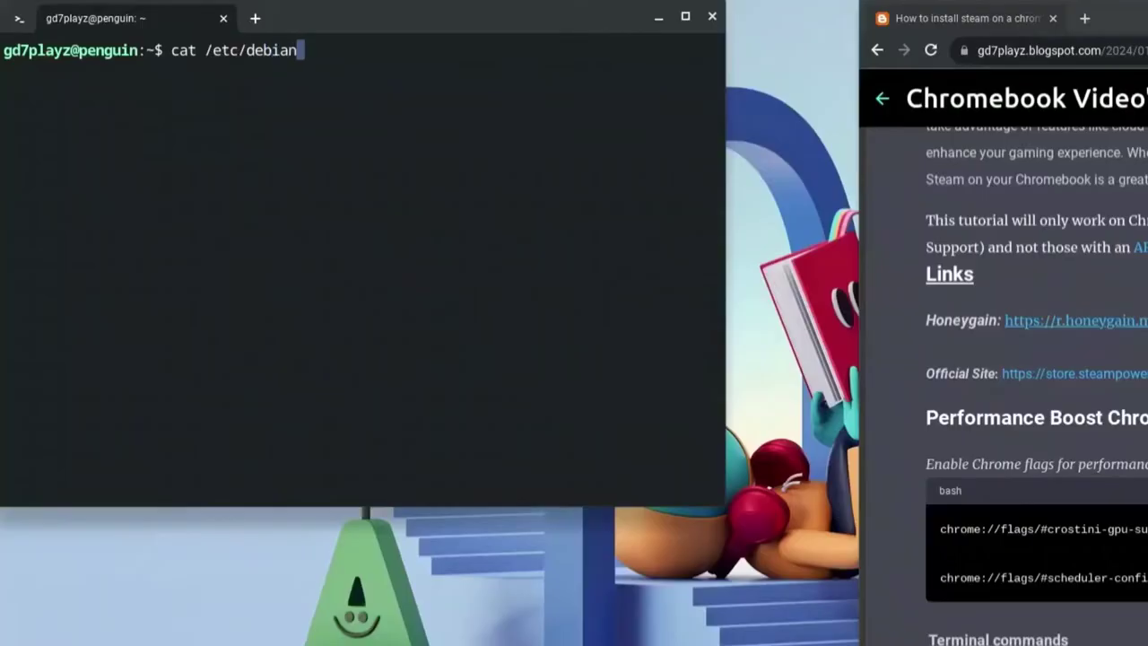
type("_version")
key("Return")
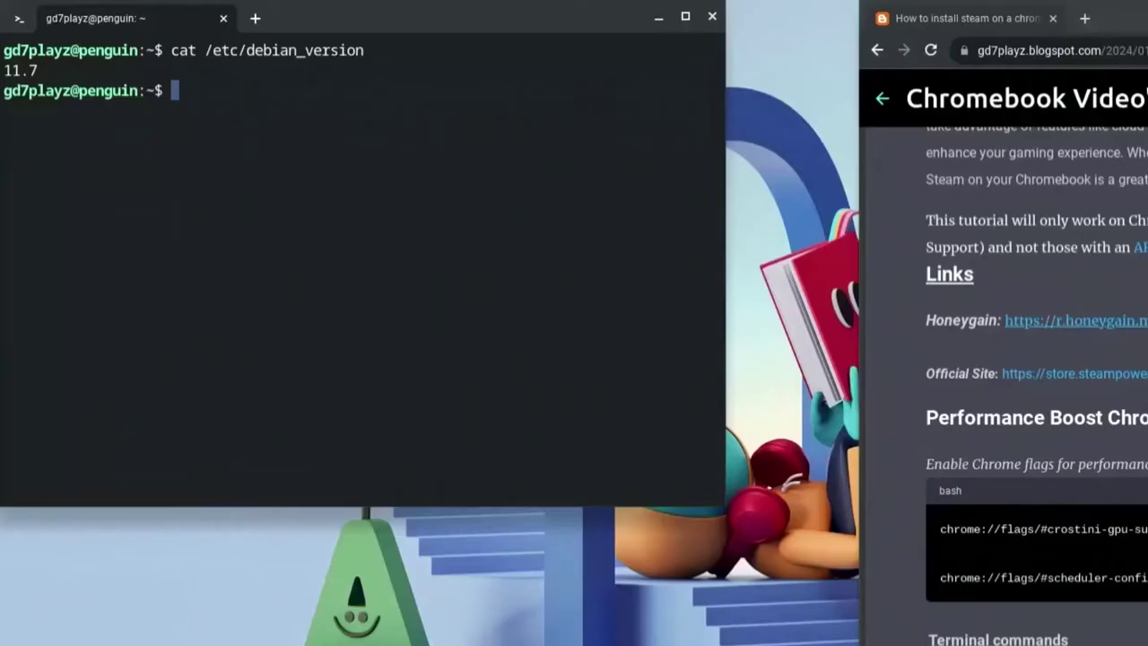
Add the i386 architecture with sudo dpkg and refresh package lists with sudo apt update.
type("sudo dpkg")
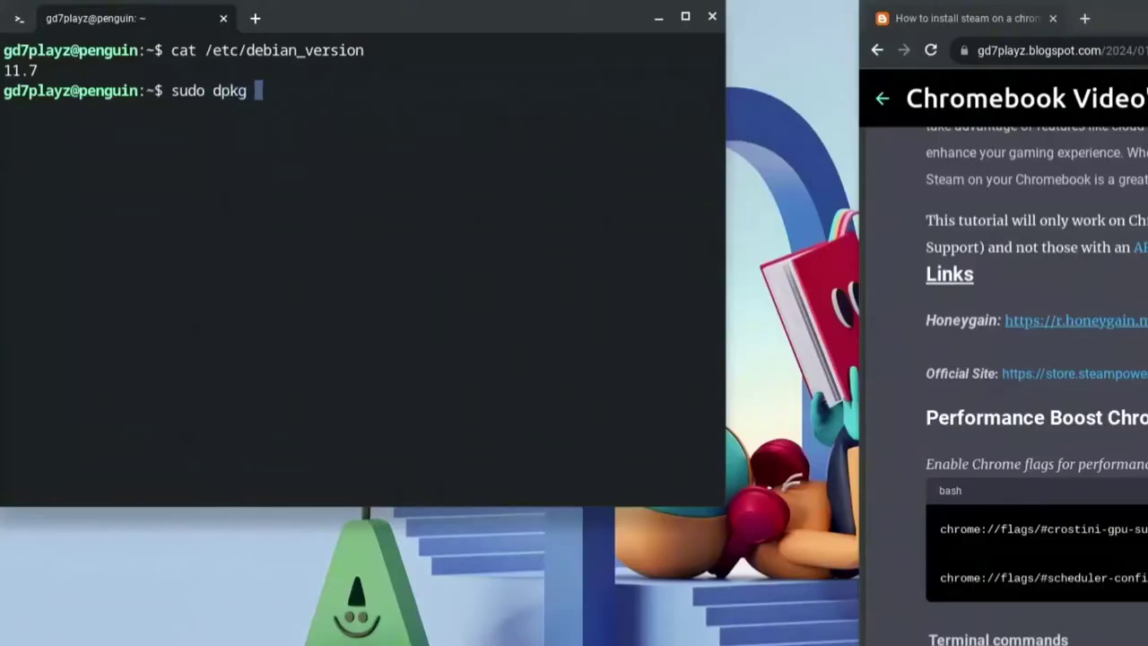
type(" --add-architecture")
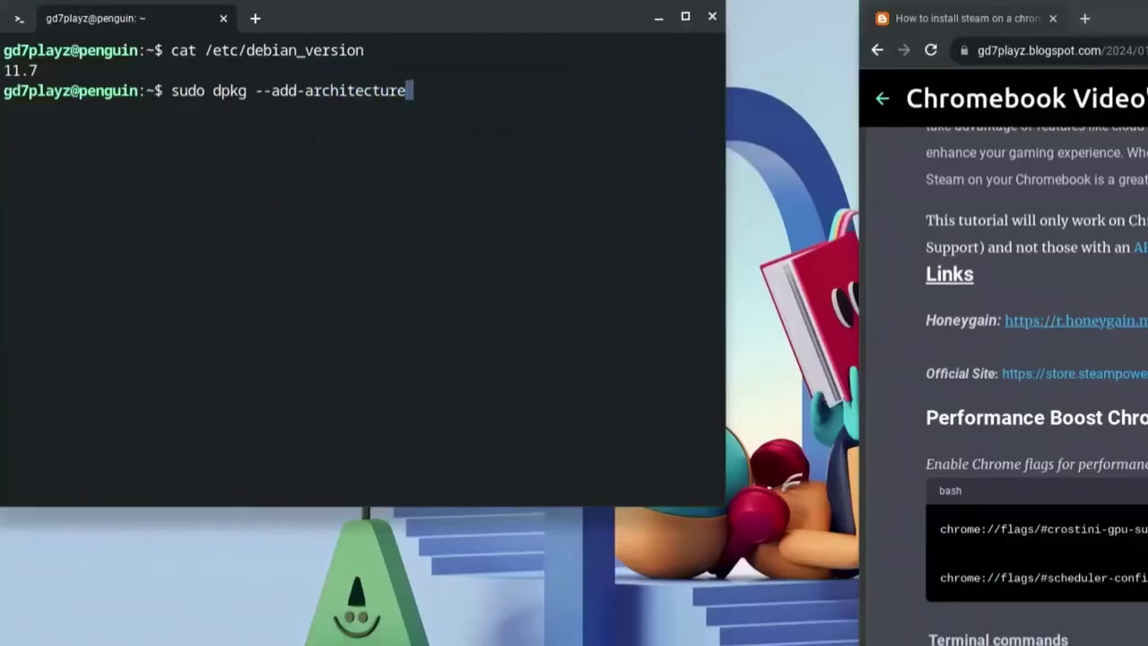
type(" i386")
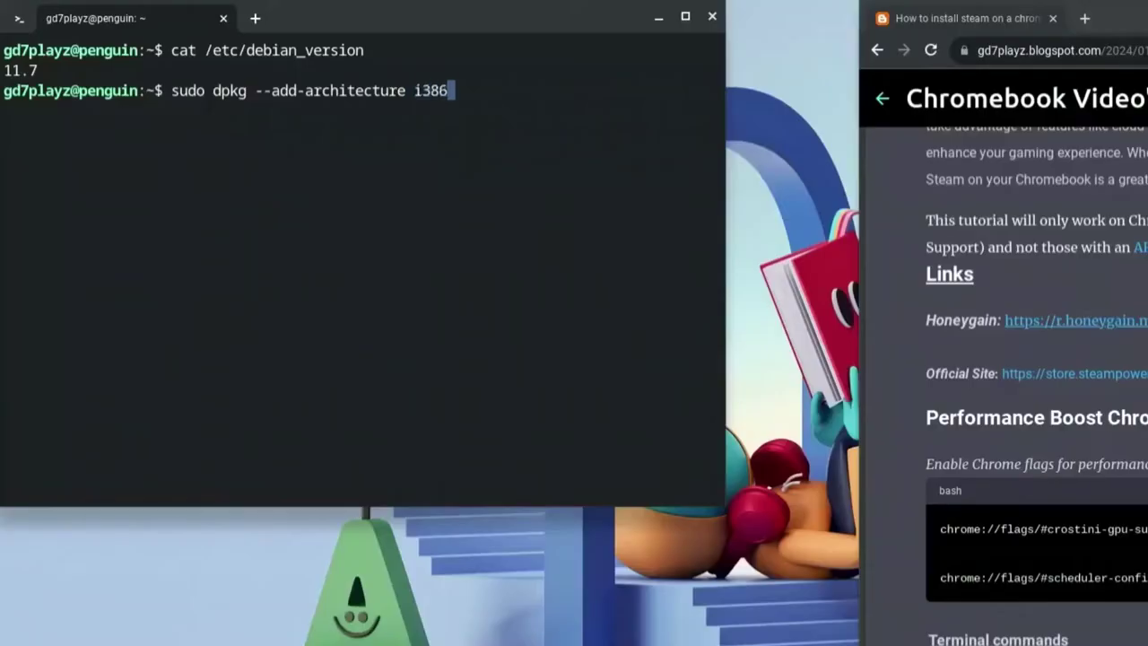
key("Return")
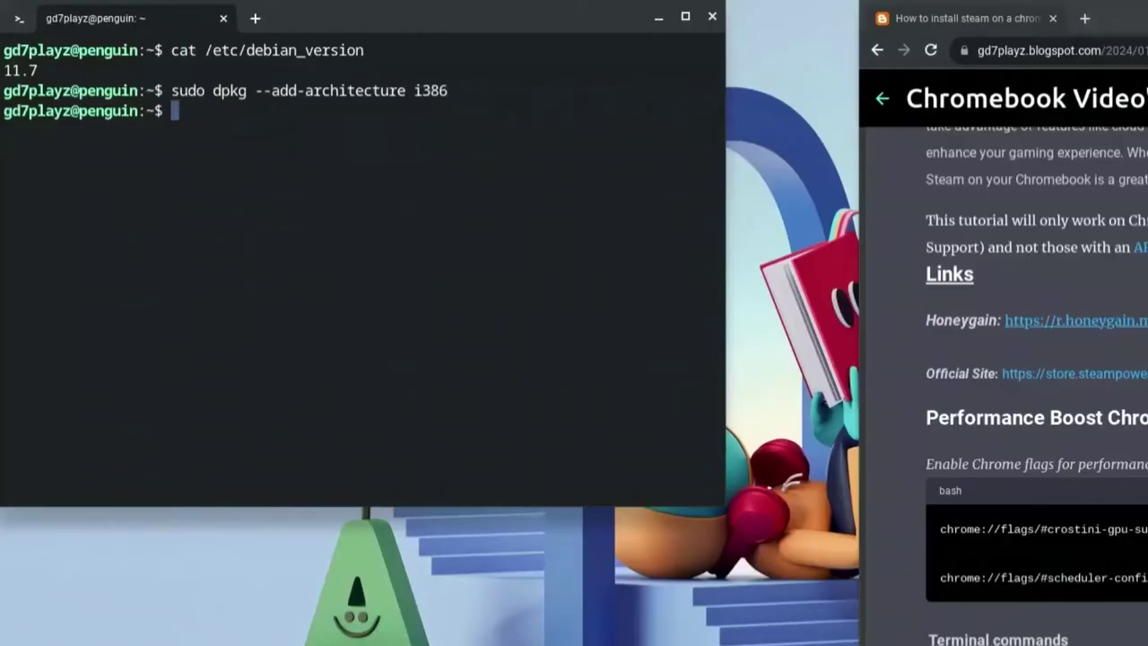
type("sudo apt update")
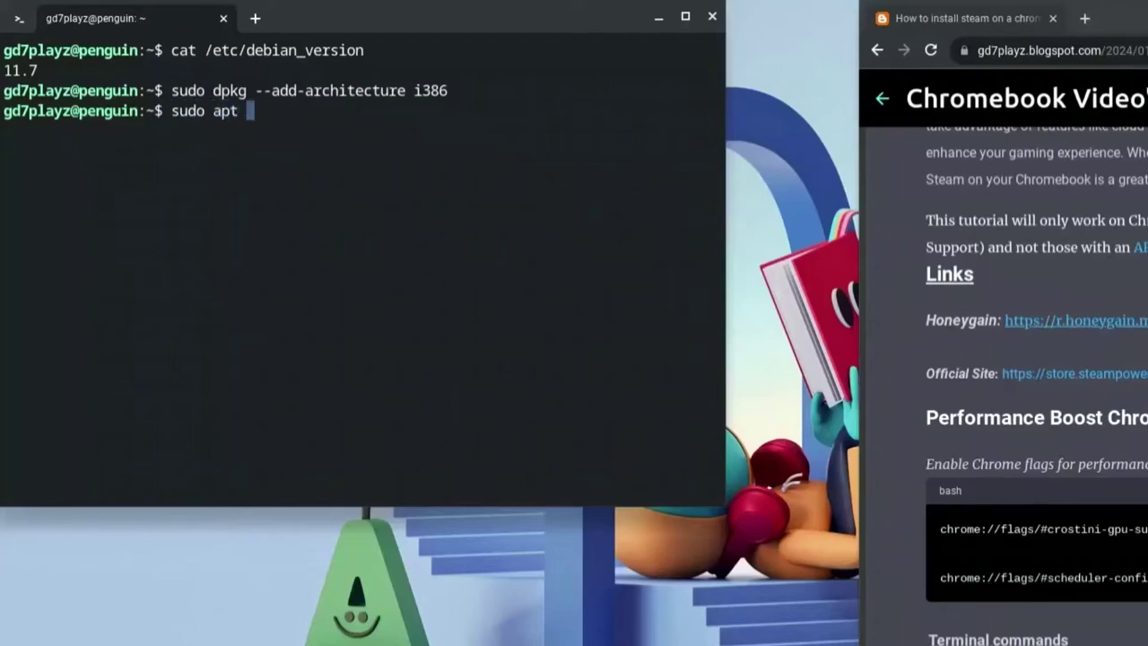
key("Return")
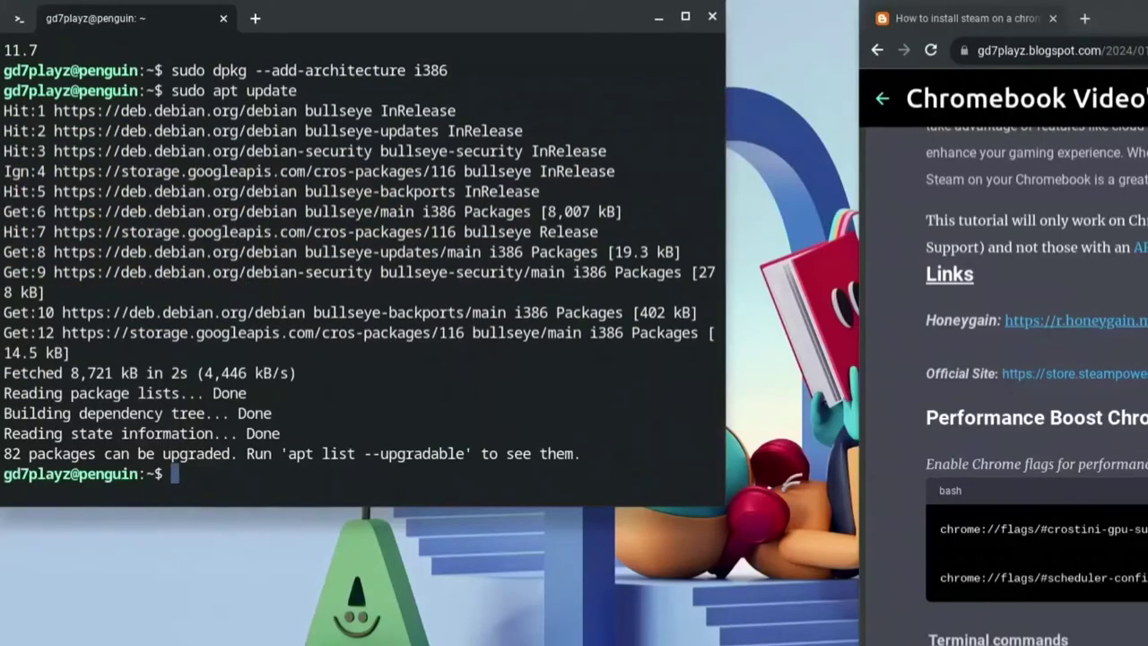
Run sudo apt upgrade and confirm with y to upgrade the 82 packages.
type("sudo apt")
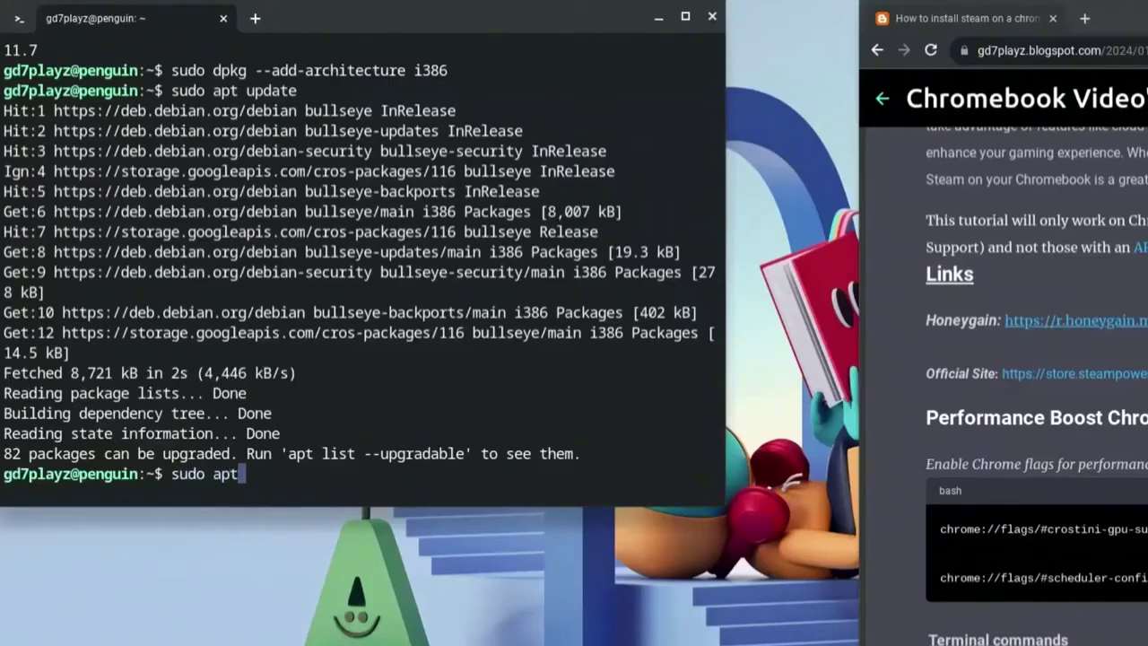
type(" upgrade")
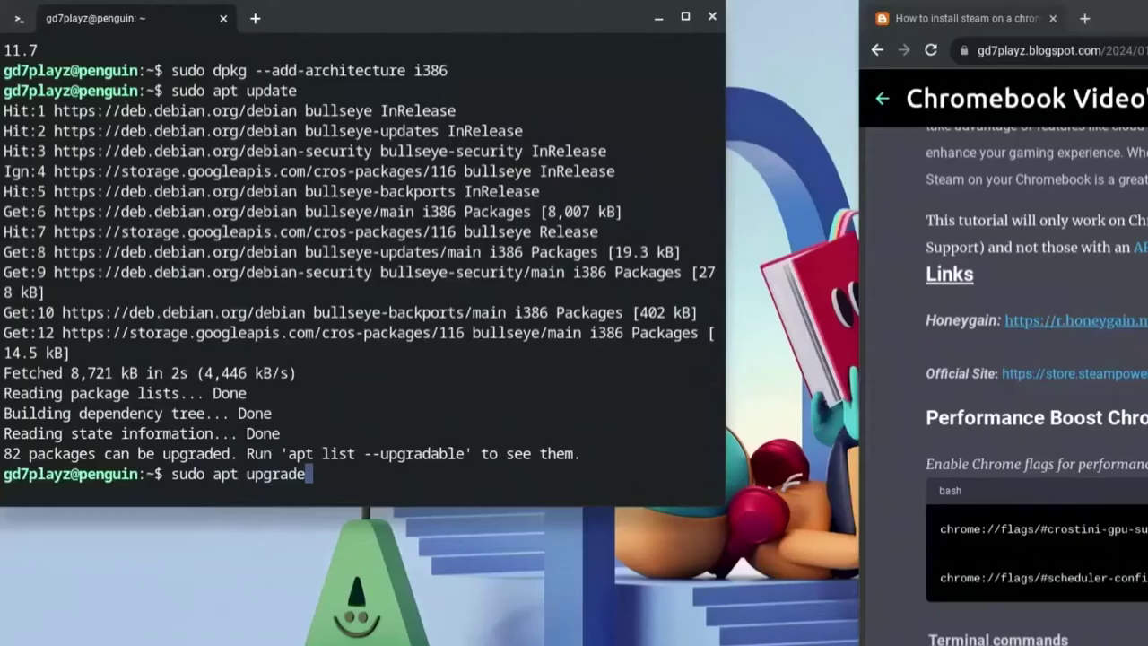
key("Return")
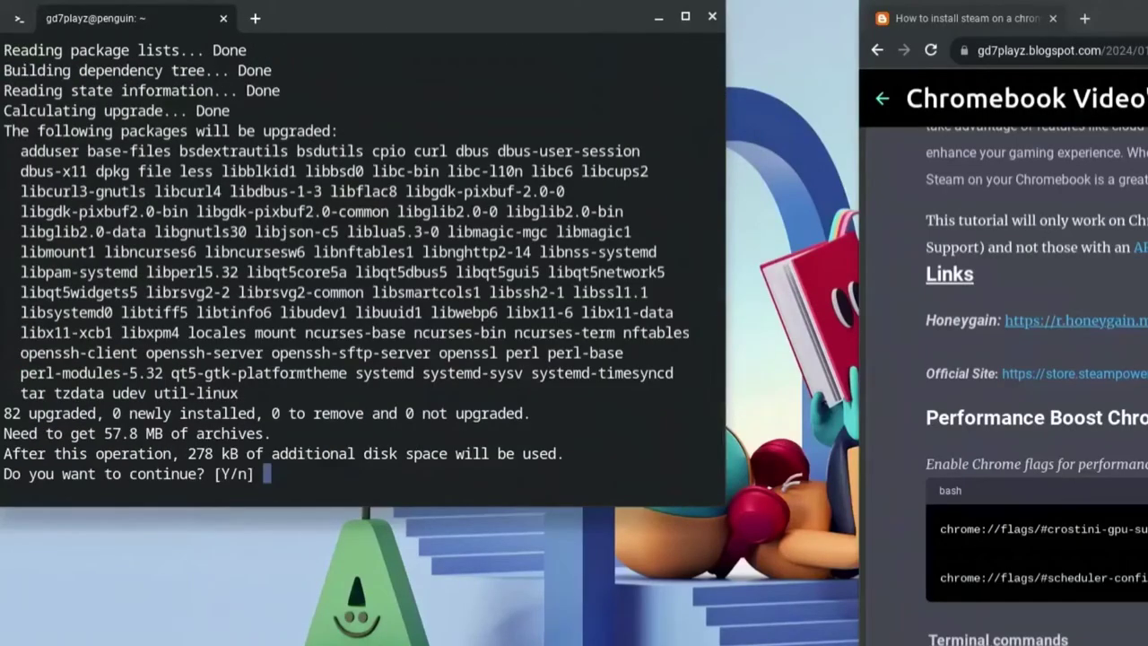
type("y")
key("Return")
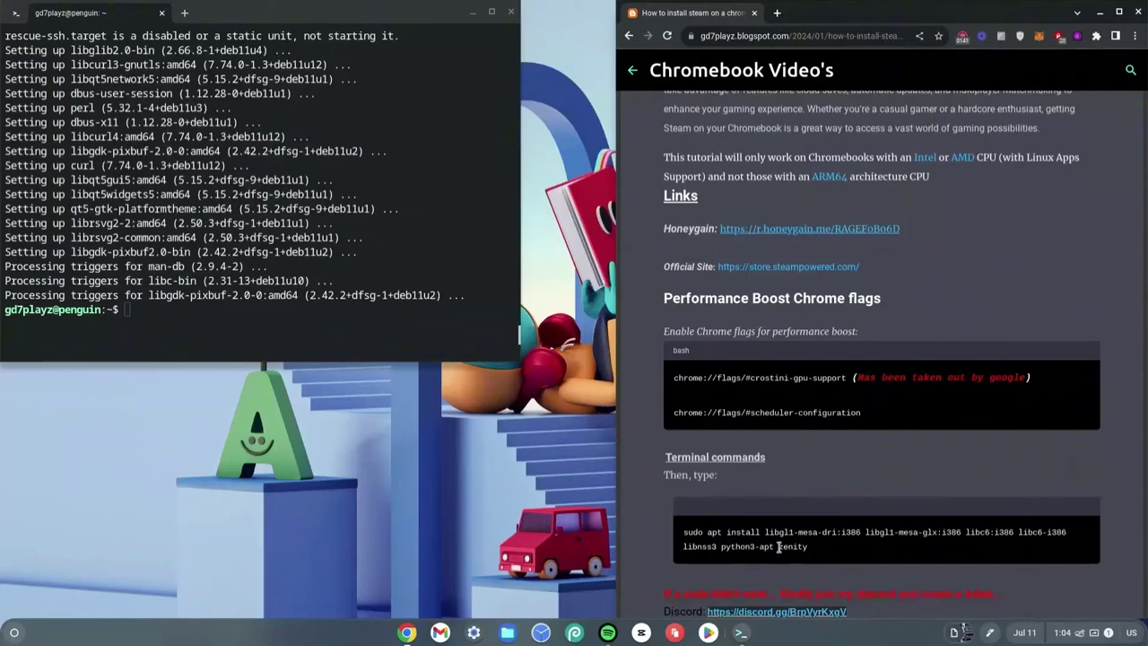
Paste and run the tutorial's apt install for 32-bit Mesa, libc6, libnss3, python3-apt and zenity, confirming 242 packages.
left_click_drag(806, 547, 678, 532)
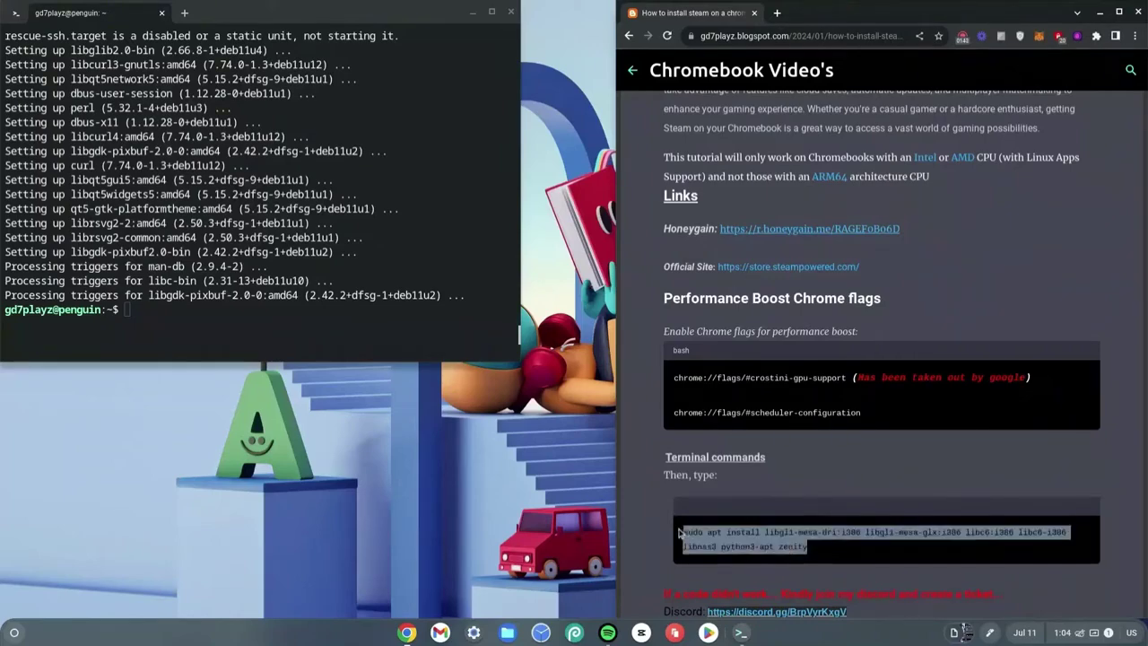
right_click(400, 321)
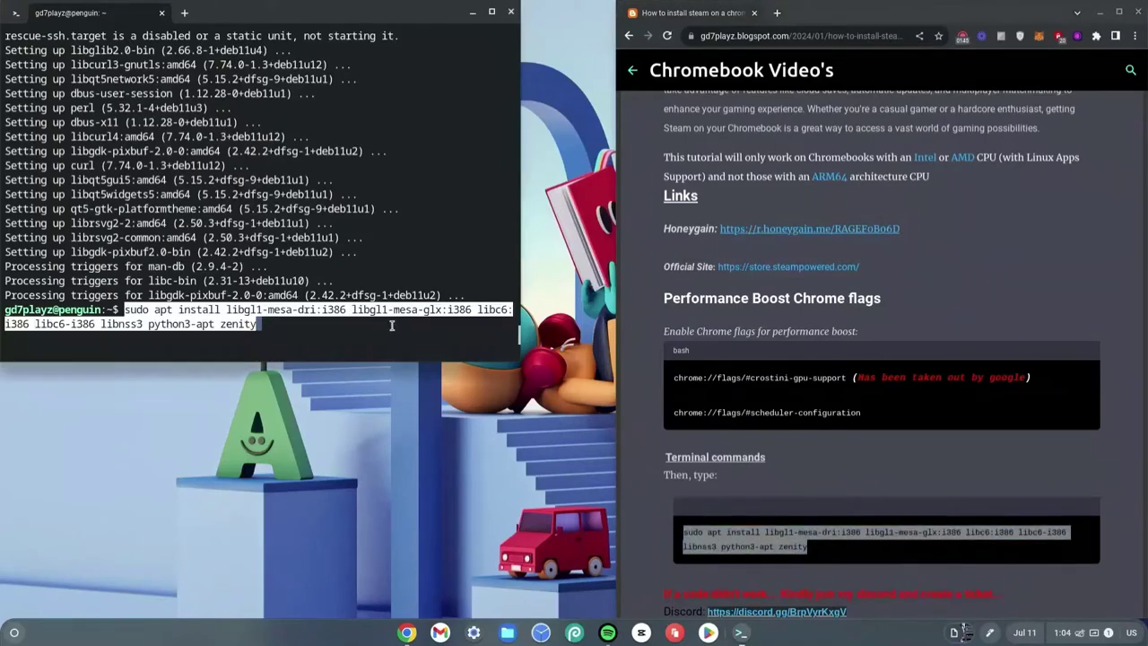
key("Return")
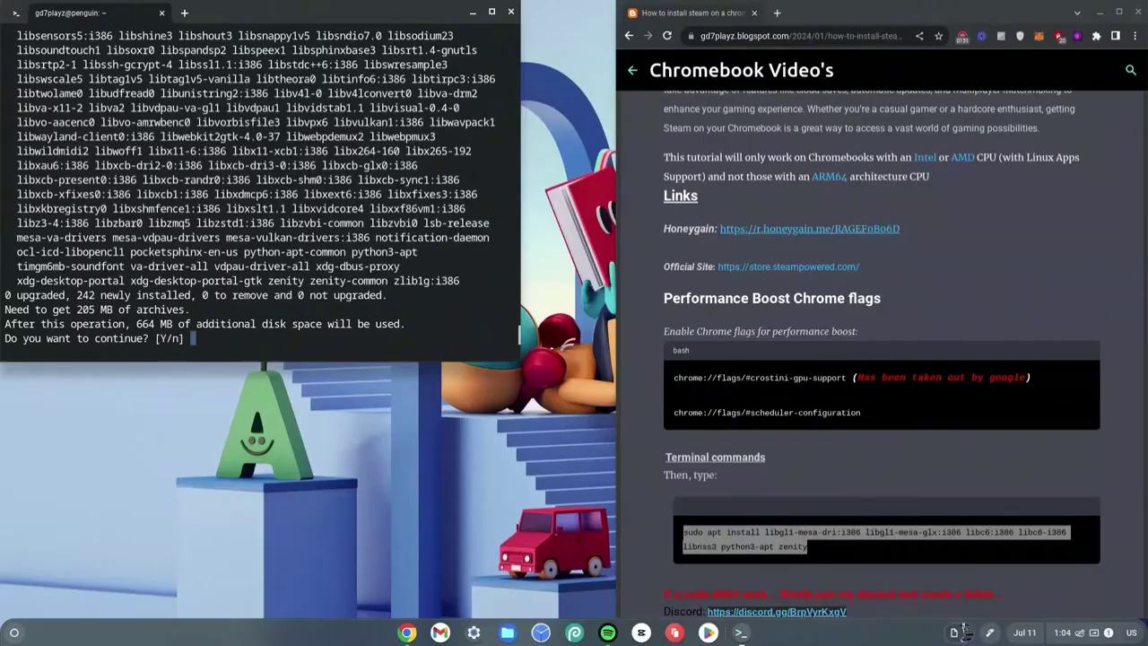
type("y")
key("Return")
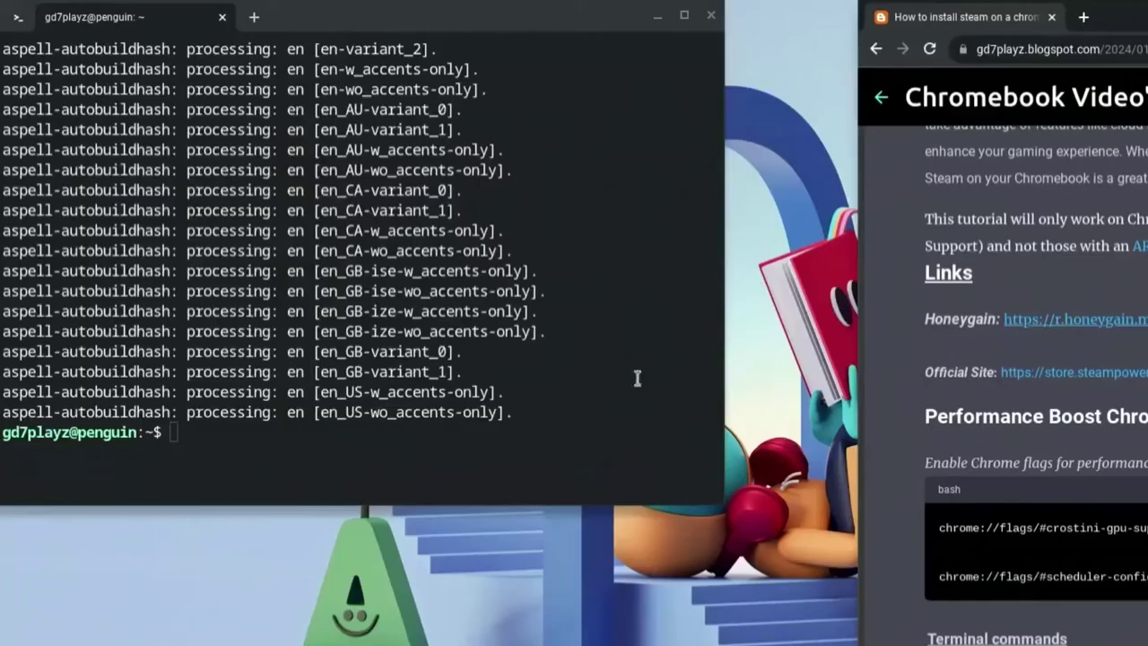
Run sudo dpkg -i steam.deb, unpacking steam-launcher, which stays unconfigured without xterm.
left_click(590, 435)
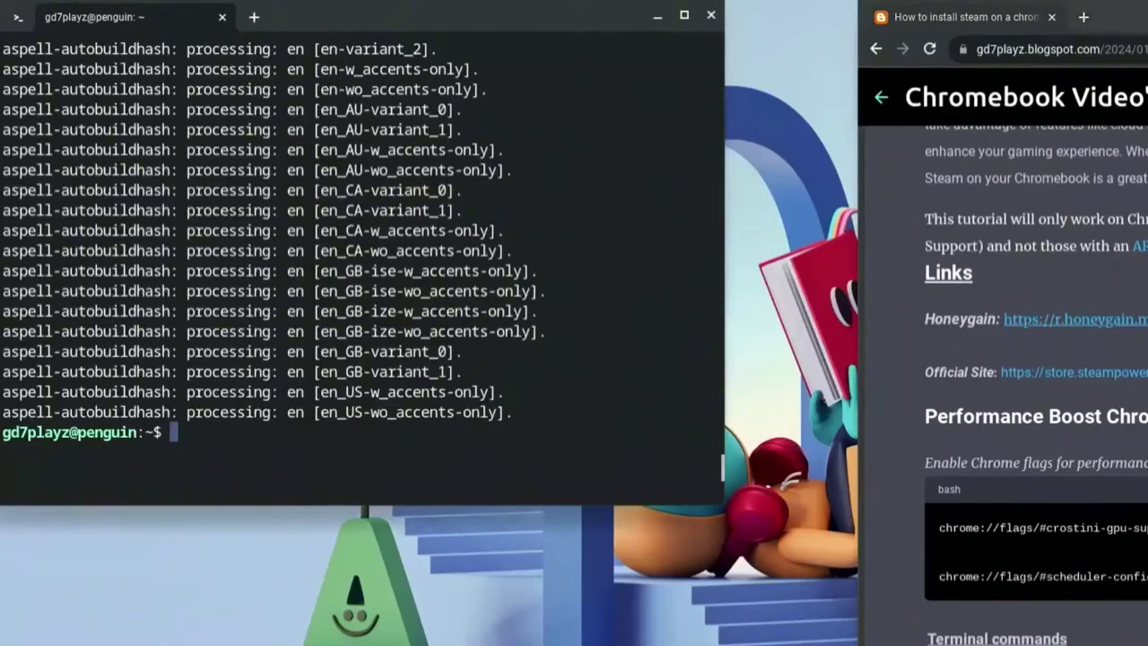
type("sduo ")
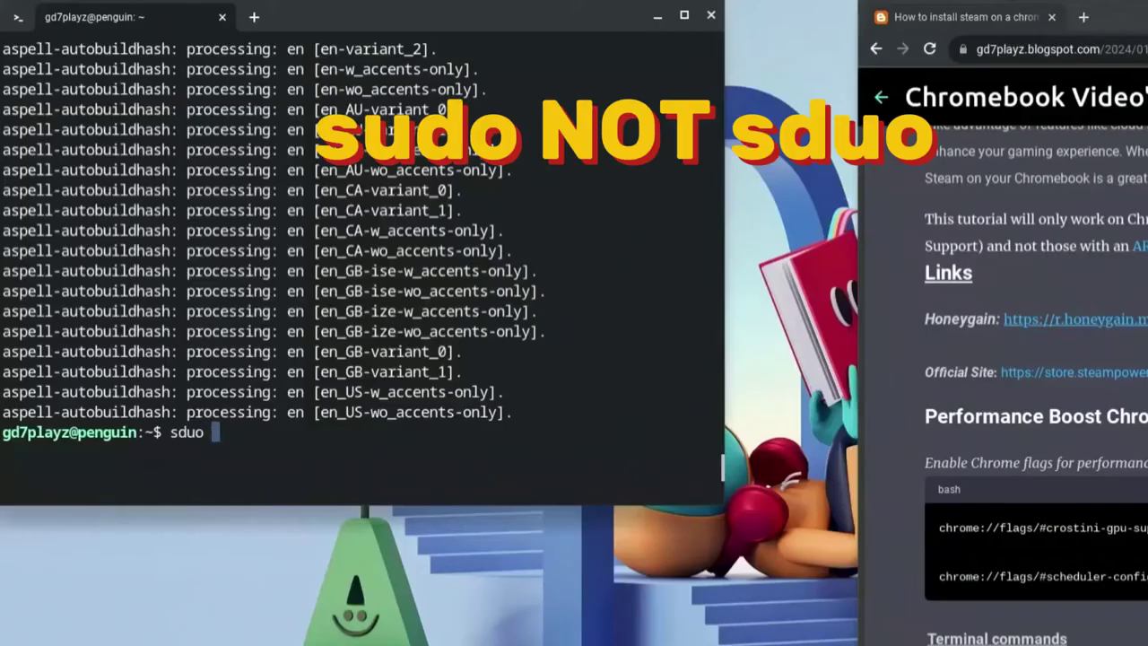
type("dpkg")
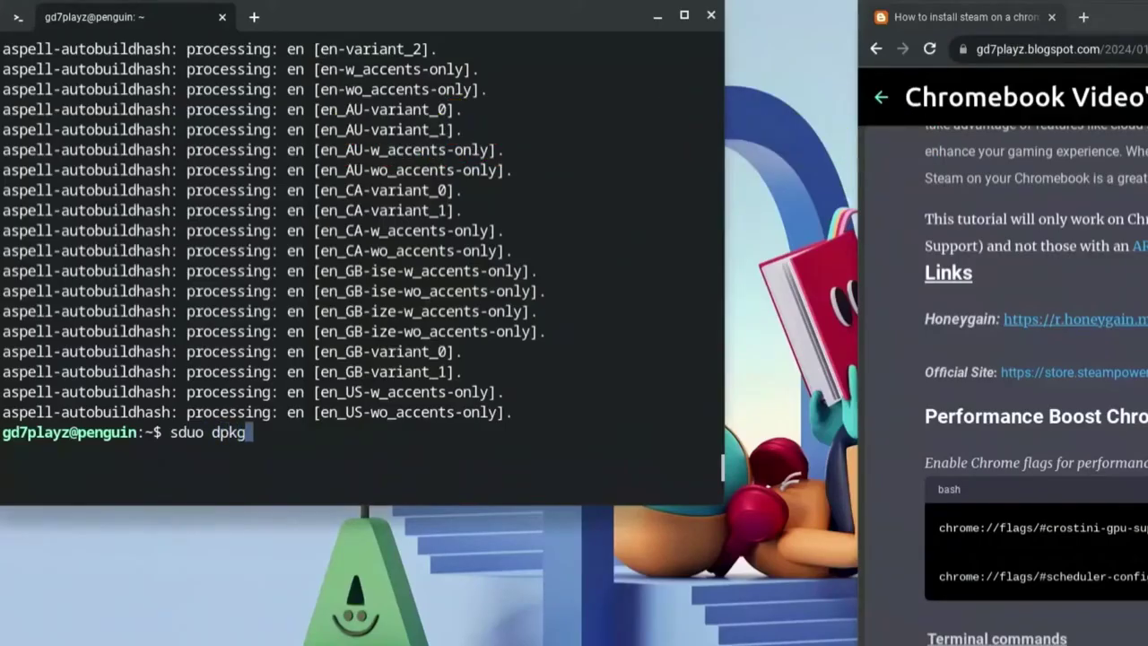
type(" -i")
type("steam.")
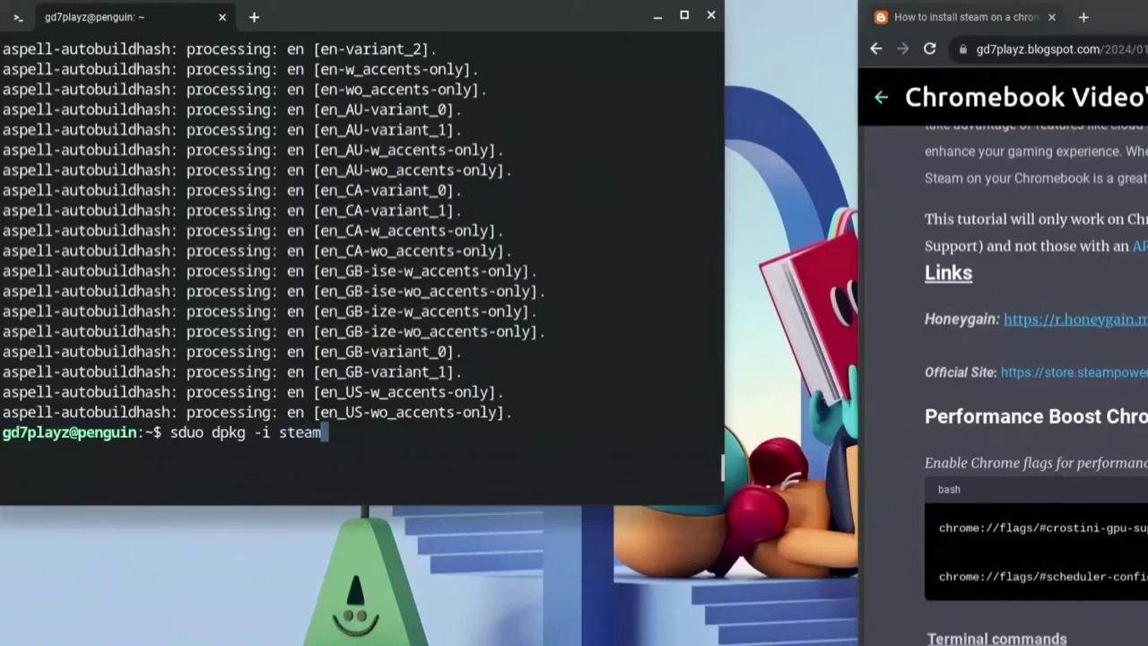
type("deb")
key("Return")
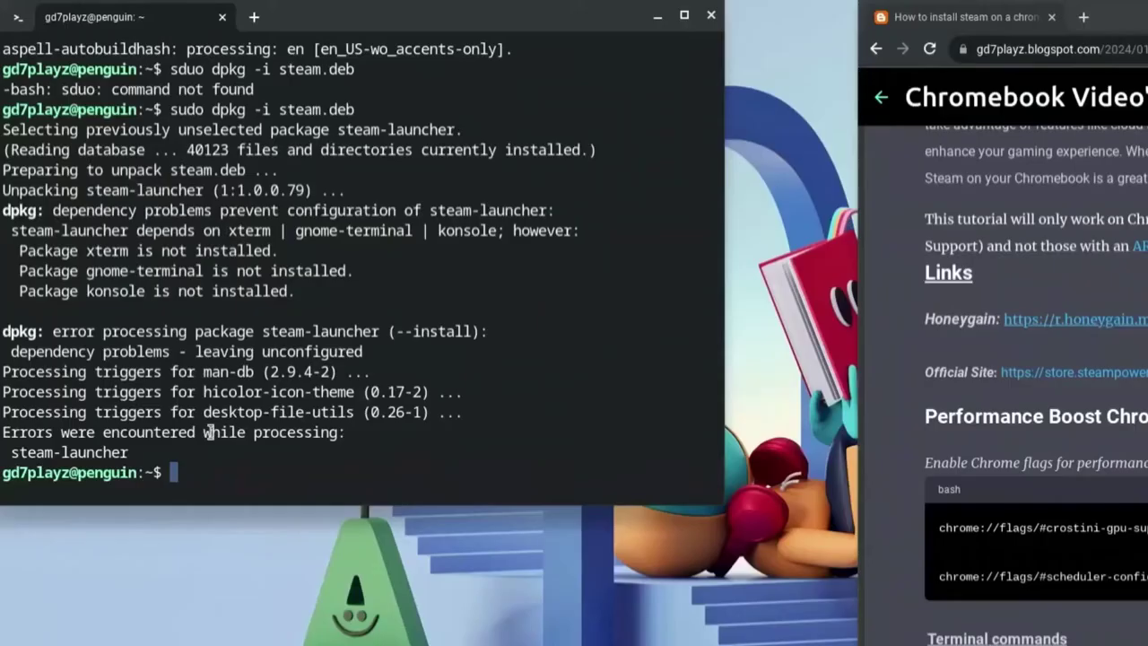
Repair broken dependencies with sudo apt --fix-broken install, adding xterm, xbitmaps and libutempter0.
type("sudo apt")
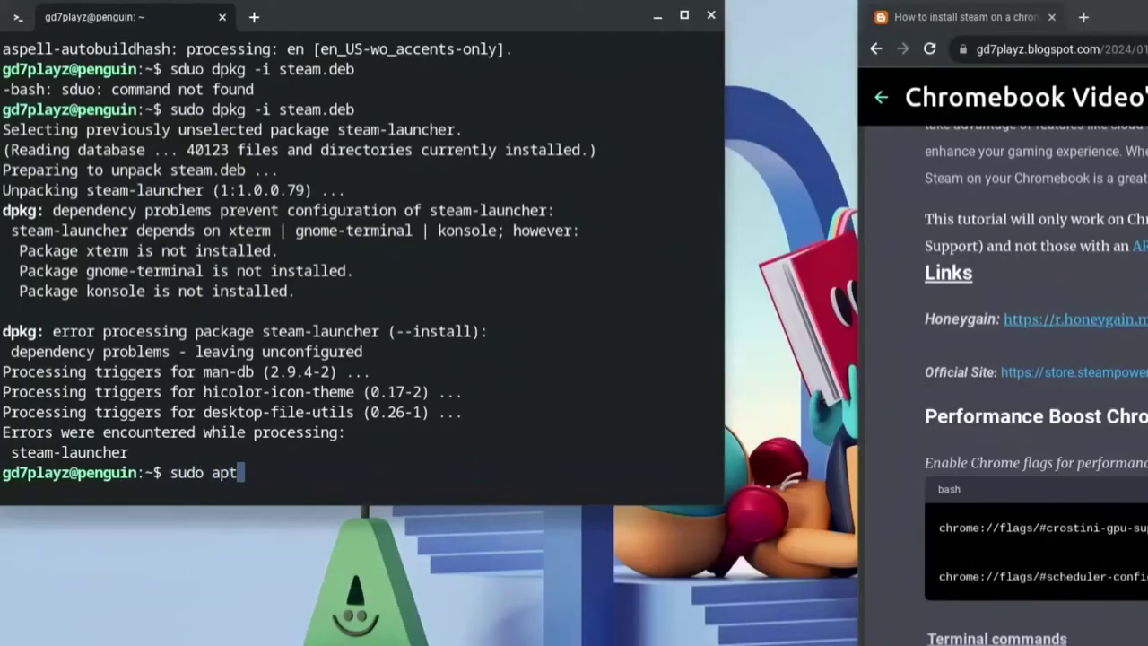
type(" --fix-broken")
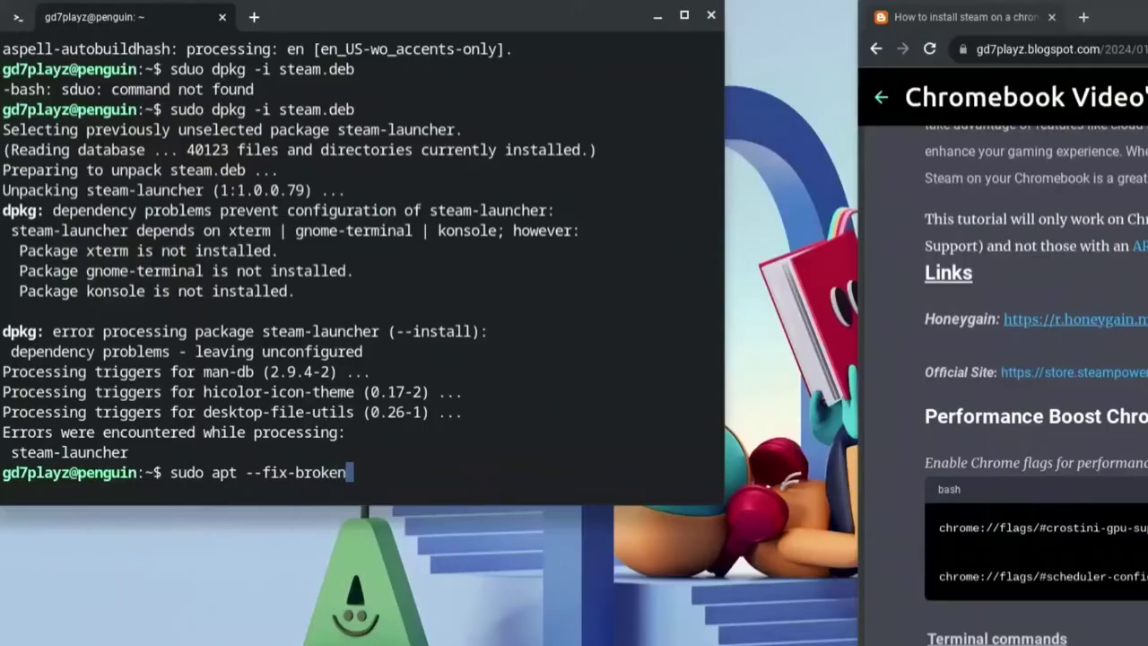
type(" insta")
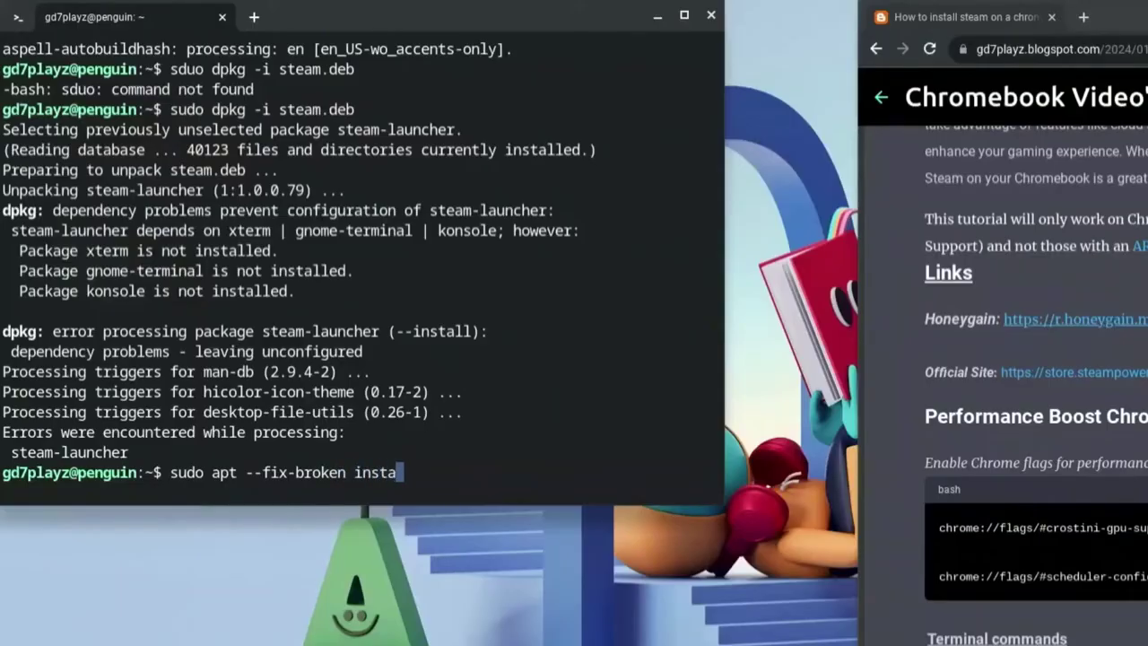
type("ll")
key("Return")
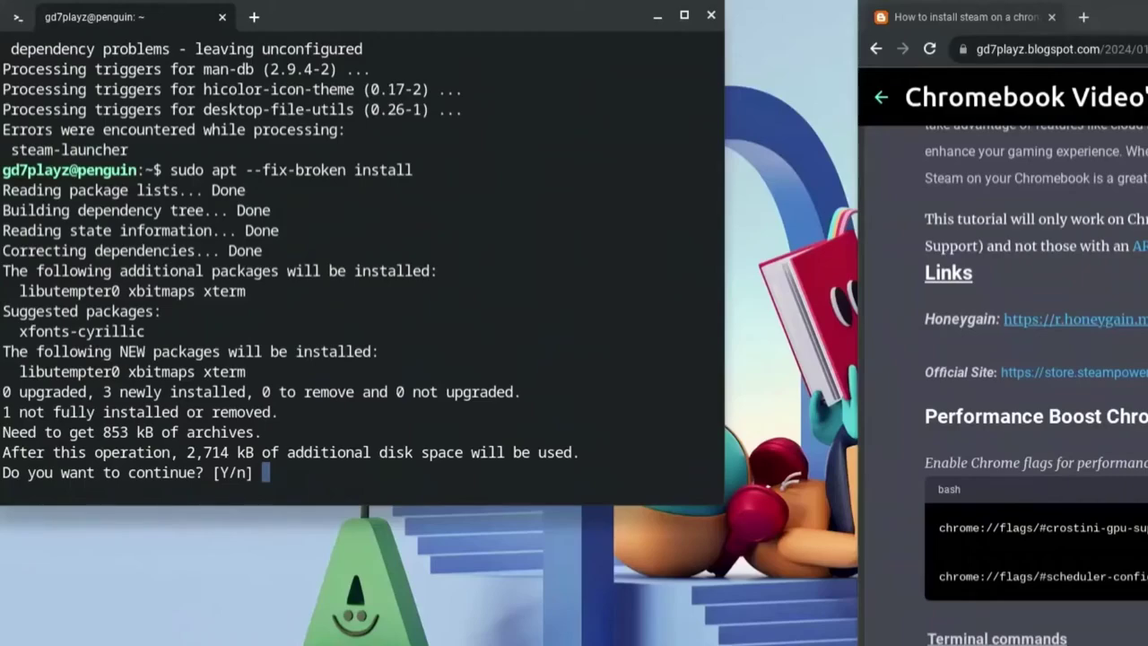
type("y")
key("Return")
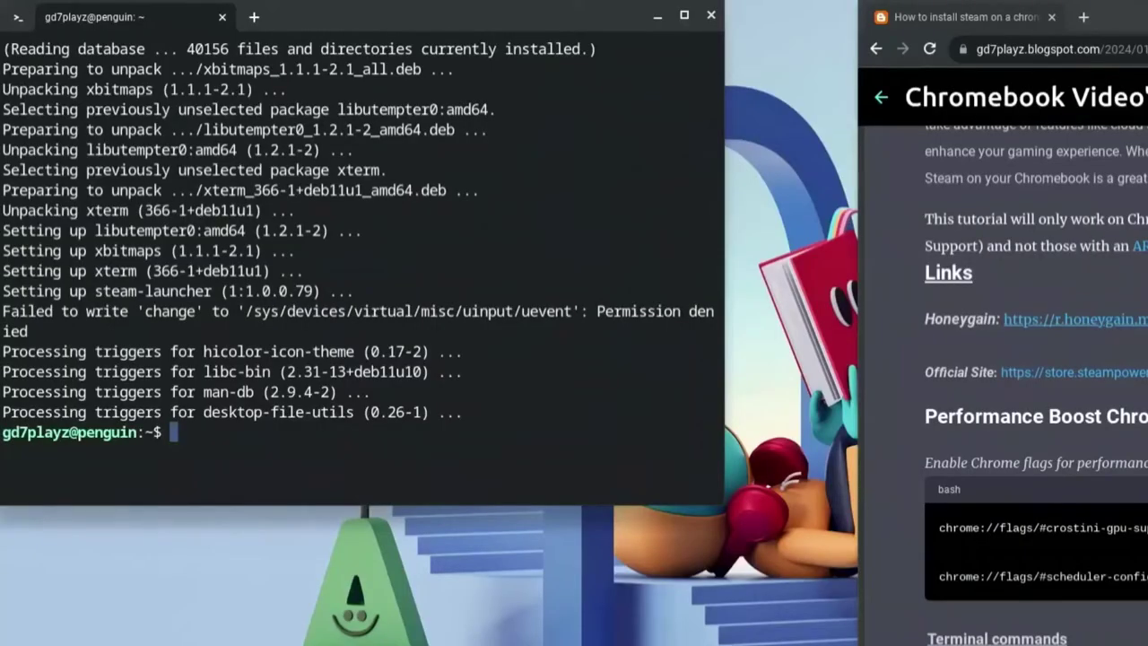
Reinstall Steam with sudo dpkg -i steam.deb and launch it using steam fixedvblank_mode=0.
type("sudo dpkg -i ")
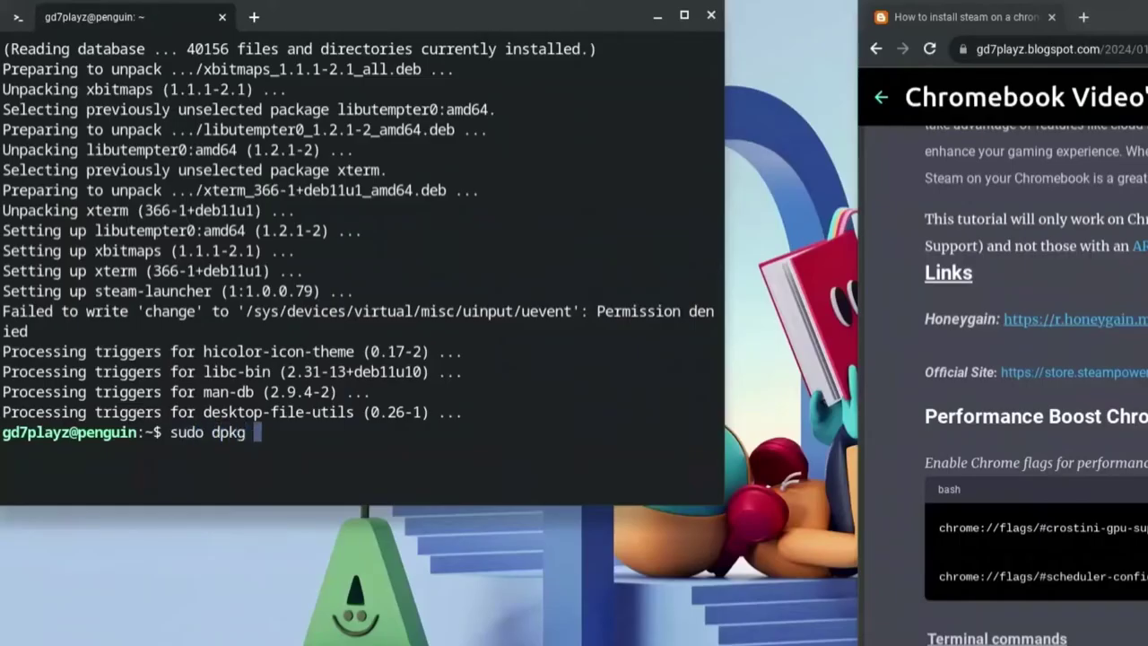
type("steam.deb")
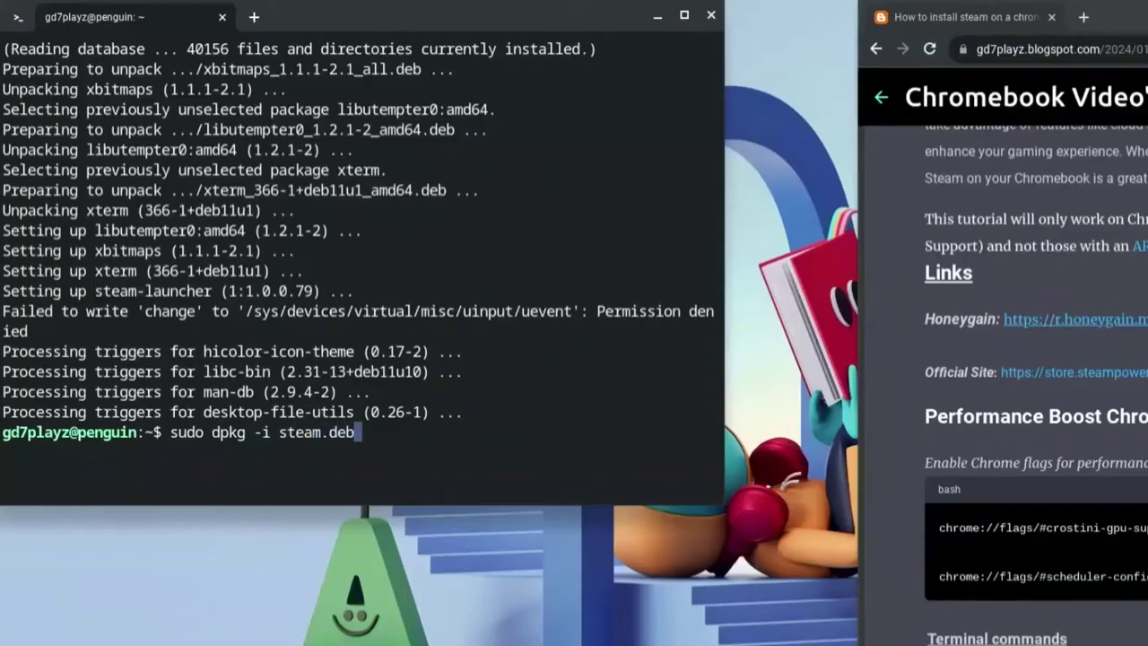
key("Return")
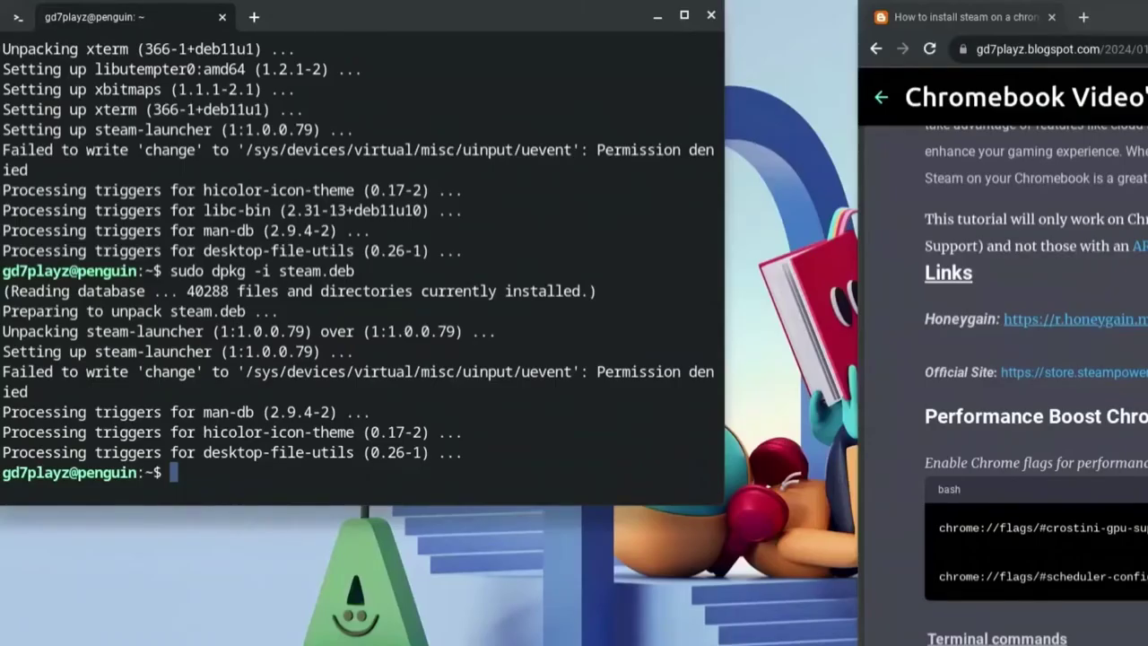
type("steam ")
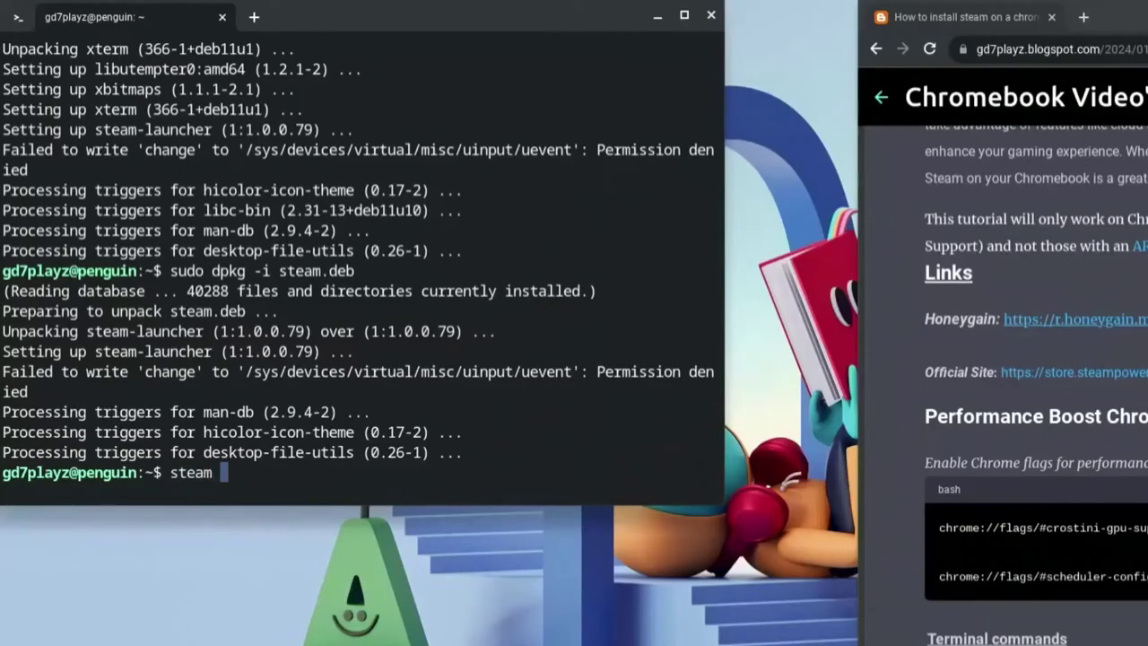
type("fixedv")
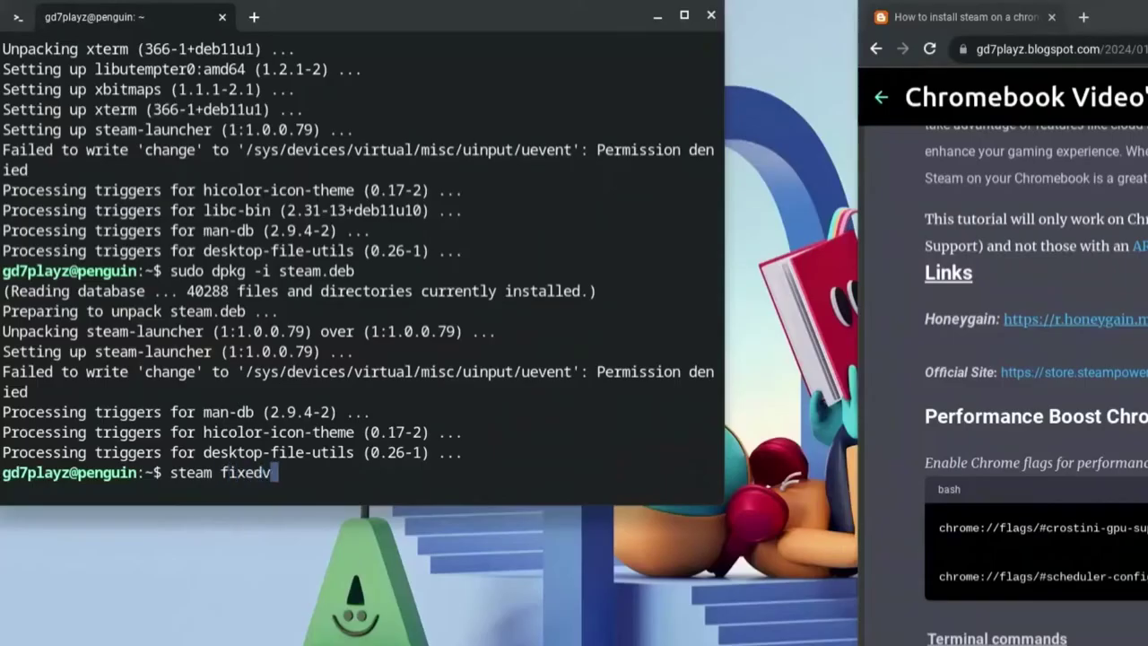
type("blank_mode")
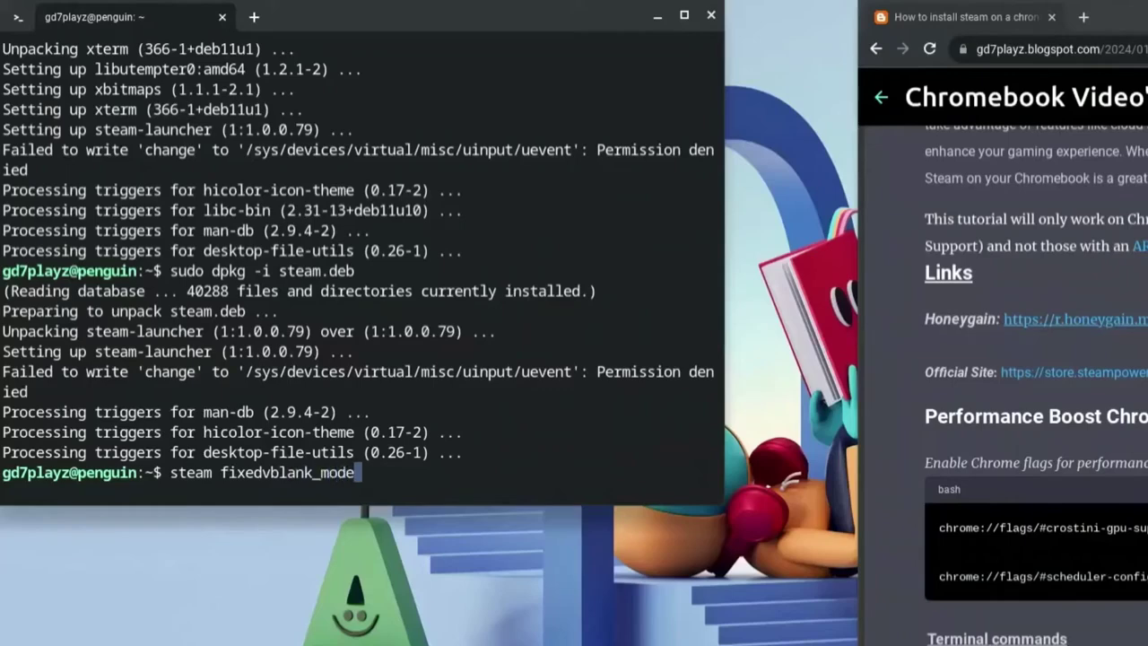
type("=0")
key("Return")
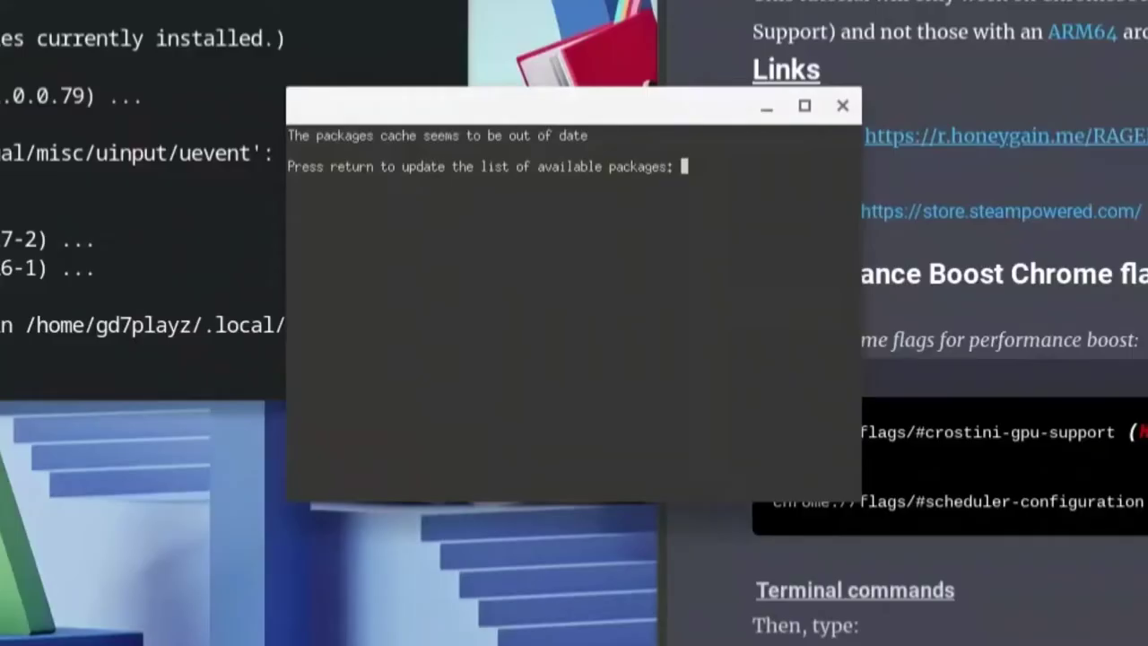
Refresh the package list, confirm installing the 113 extra 32-bit packages, and finish Steam setup.
key("Return")
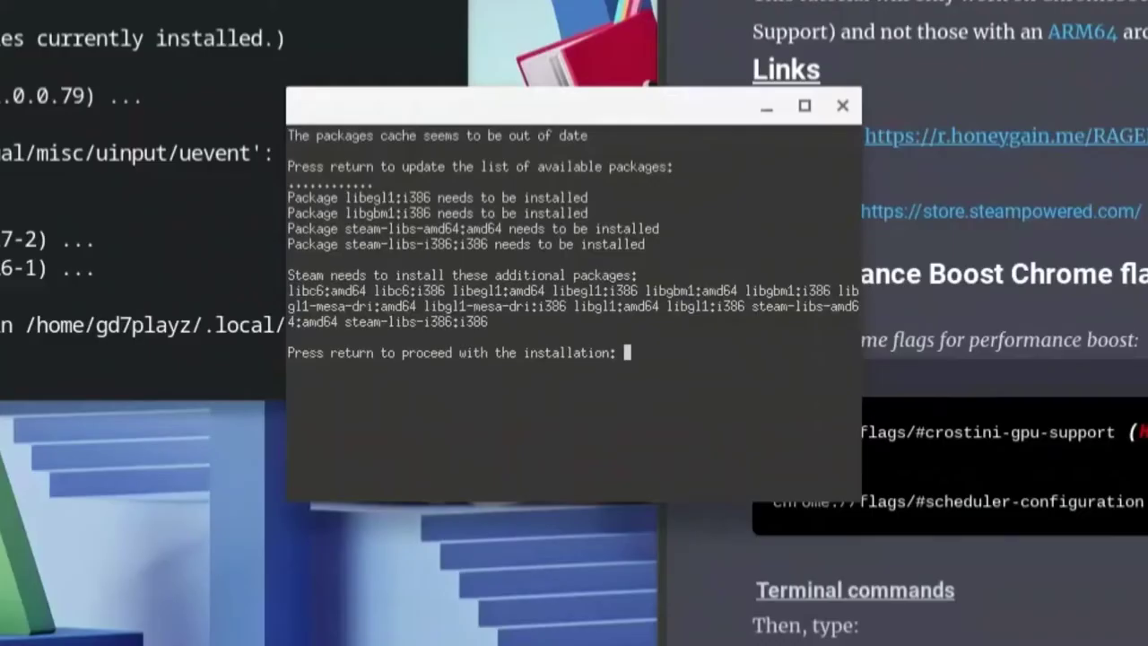
key("Return")
type("y")
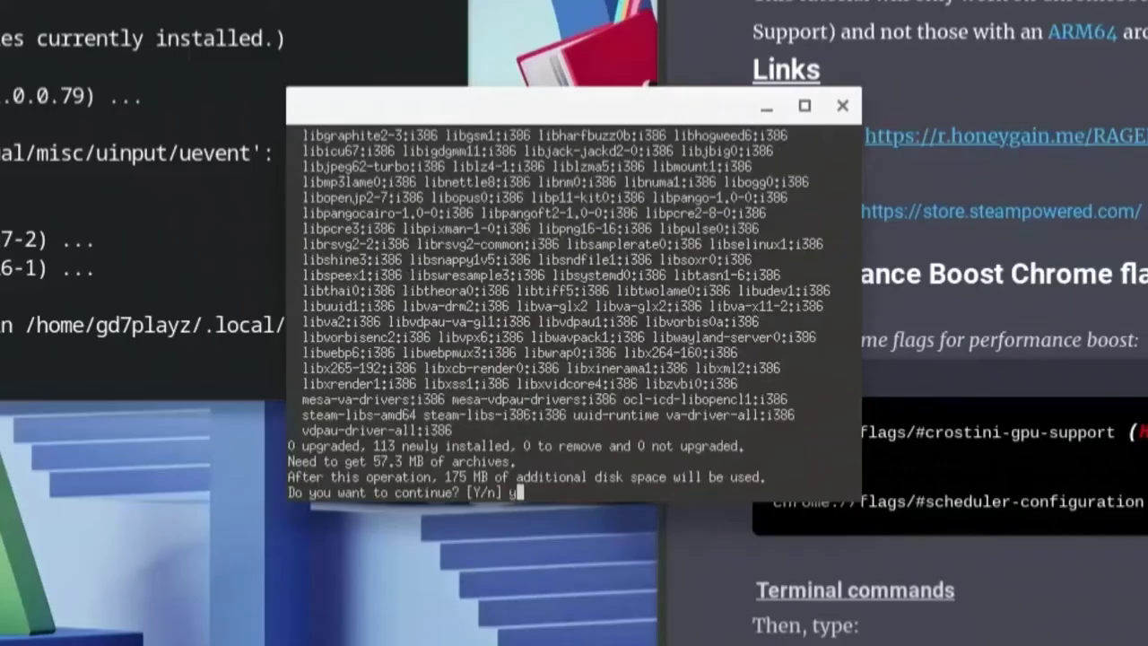
key("Return")
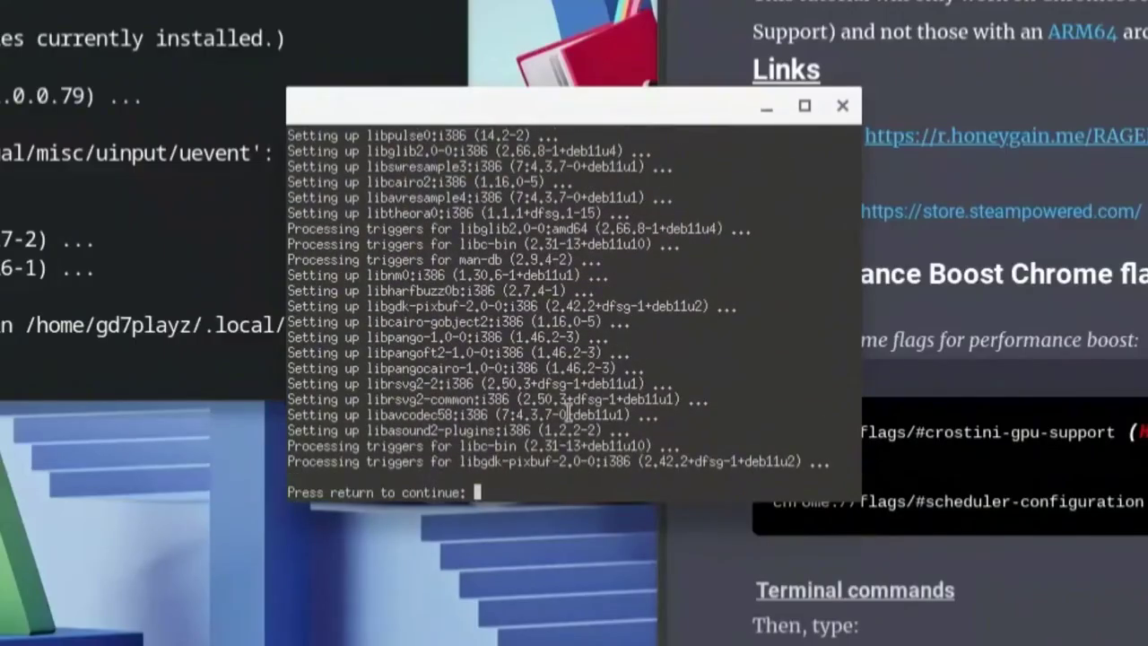
key("Return")
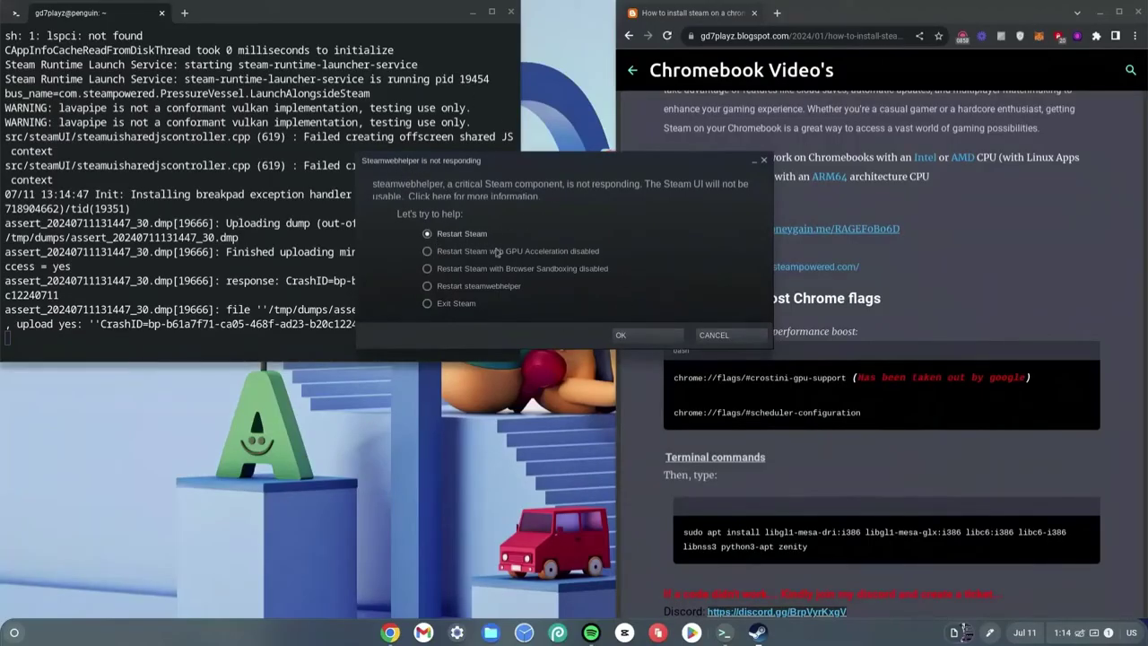
Restart Steam after the unresponsive steamwebhelper, then open and dismiss the app launcher.
left_click(621, 336)
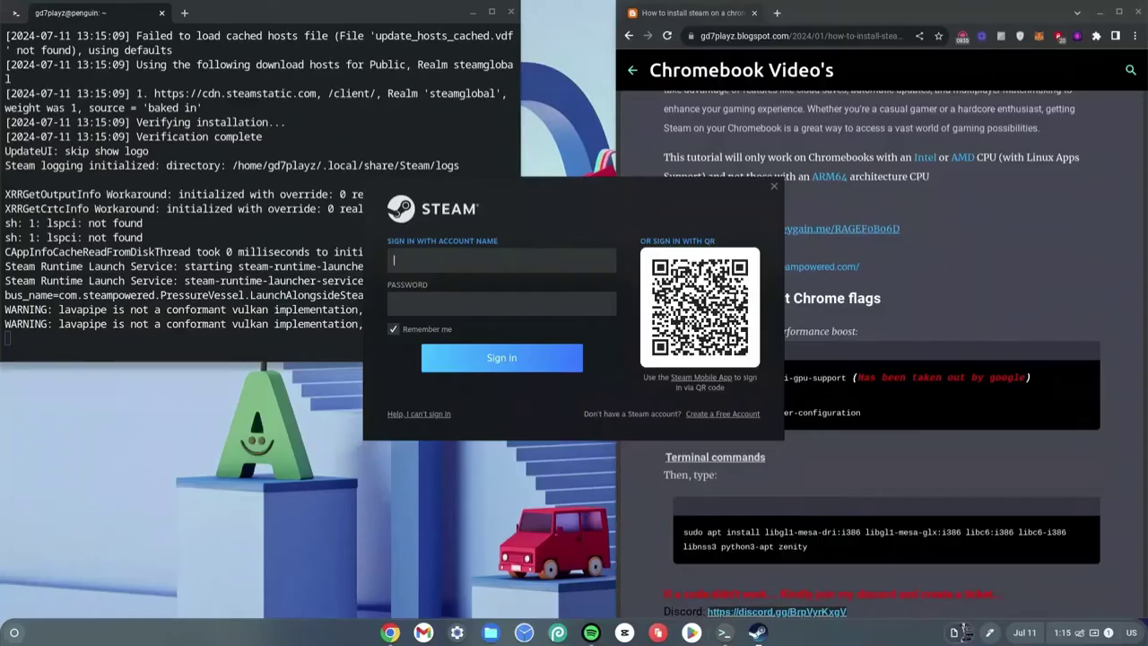
left_click(13, 633)
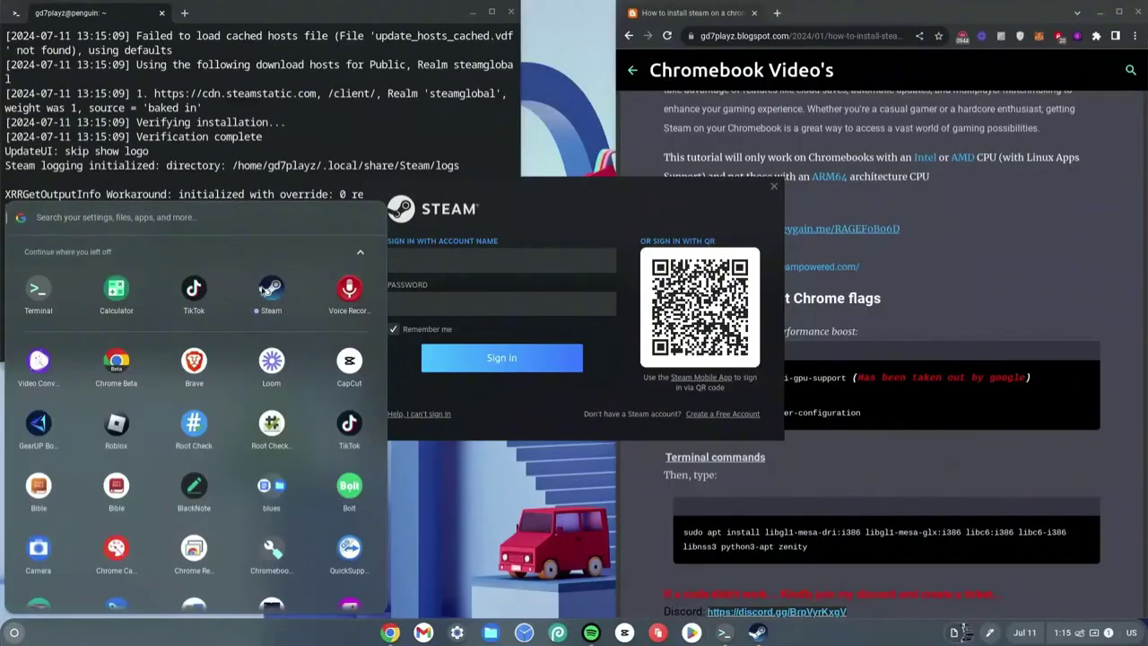
left_click(599, 360)
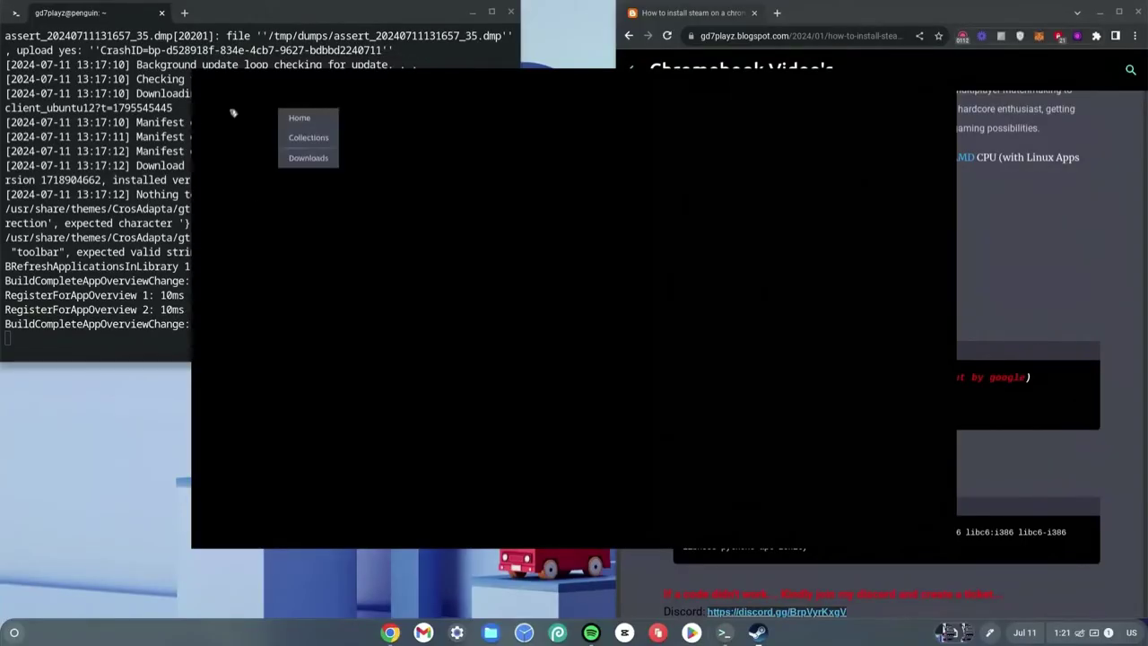
Turn off 'Enable GPU accelerated rendering in web views' in Steam's Interface settings and restart.
mouse_move(432, 106)
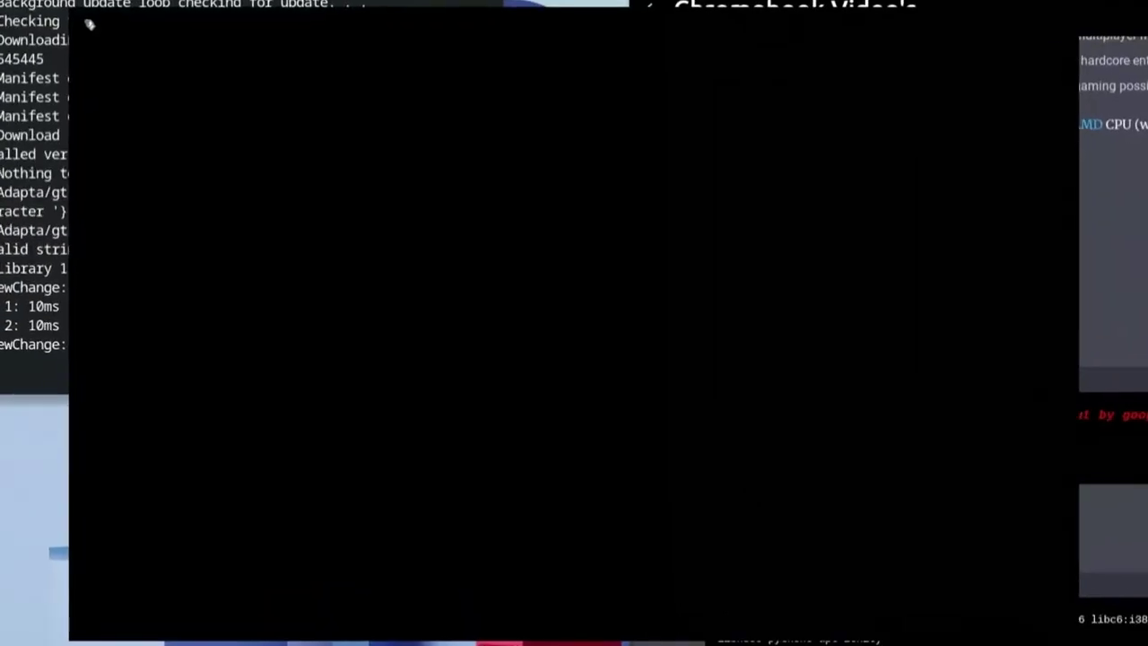
left_click(90, 24)
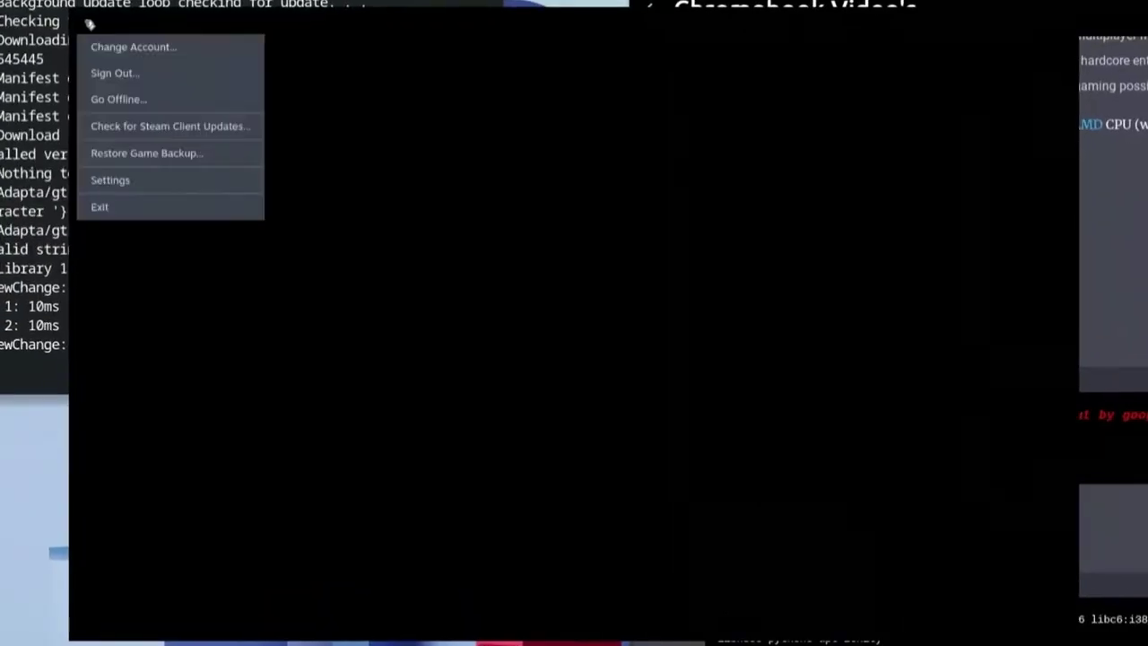
left_click(111, 180)
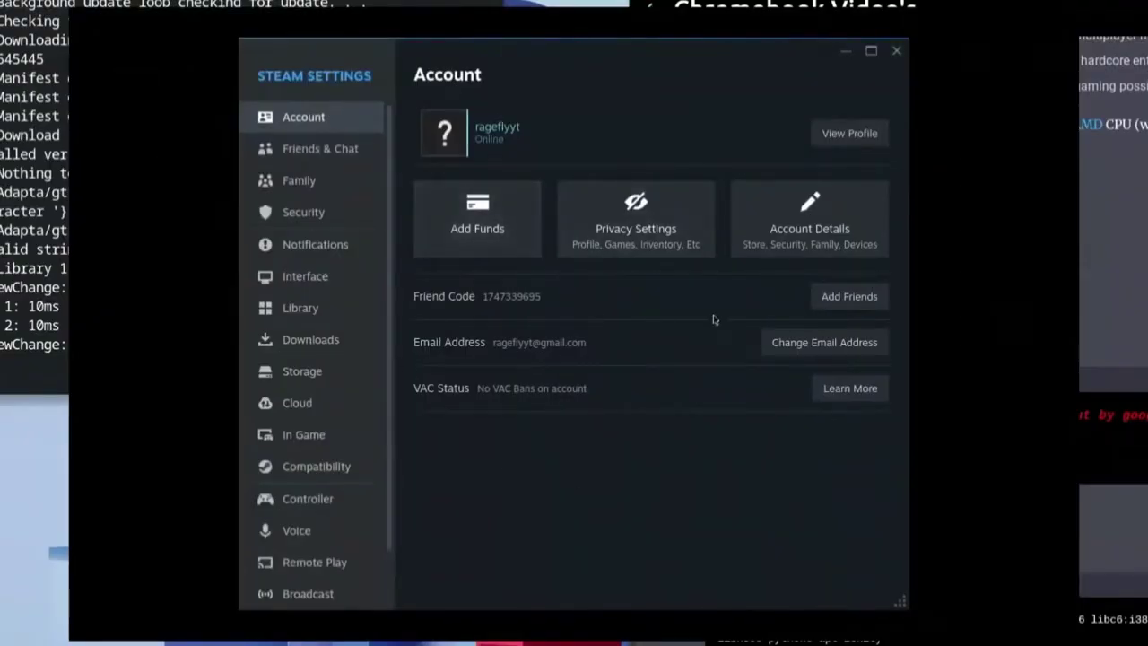
left_click(304, 278)
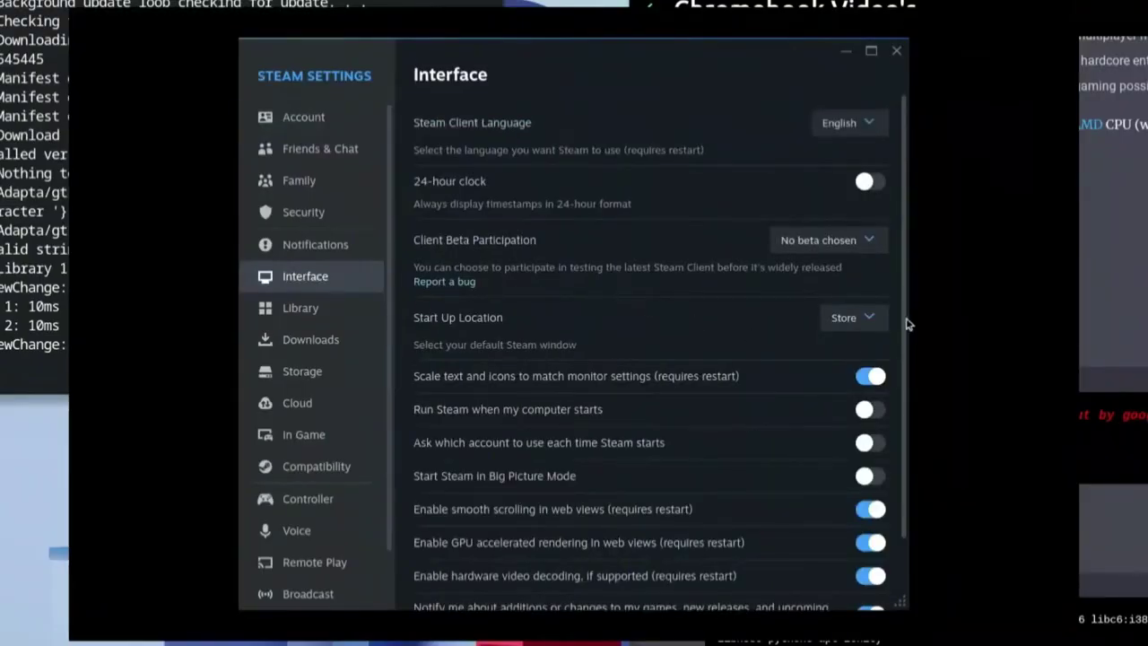
left_click_drag(905, 325, 900, 367)
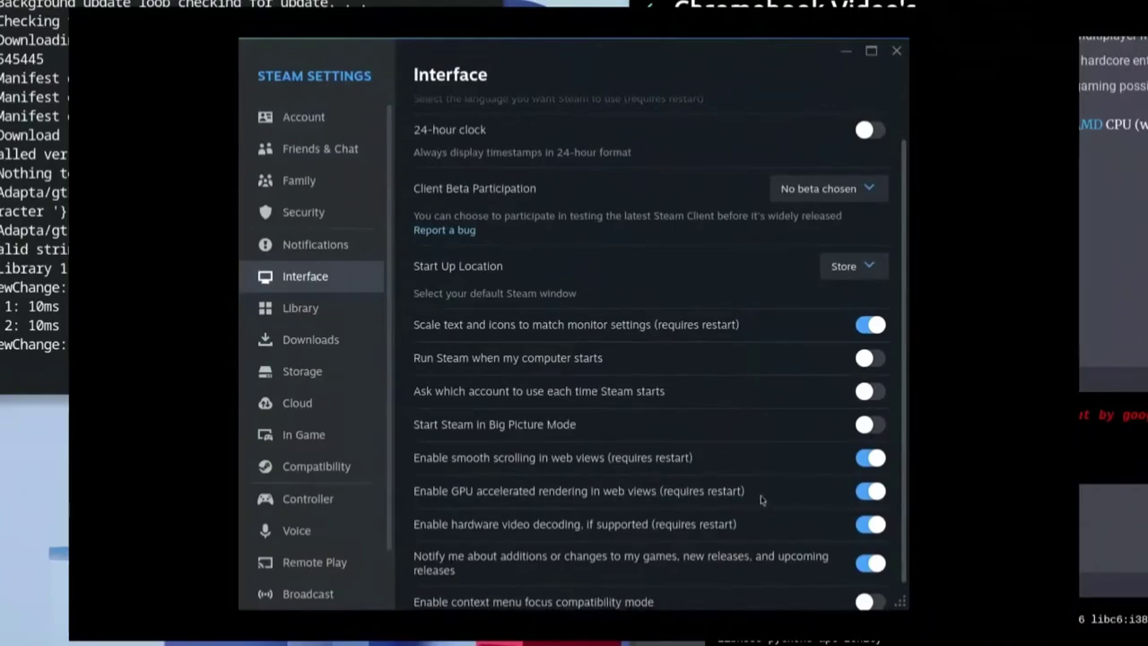
left_click(873, 492)
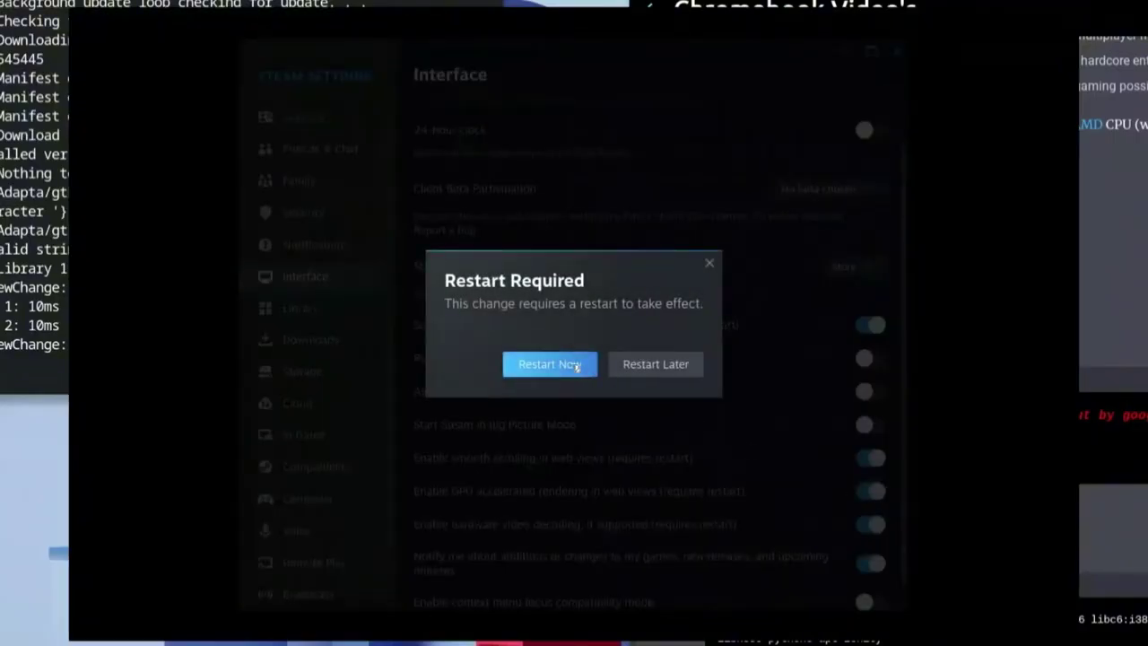
left_click(577, 365)
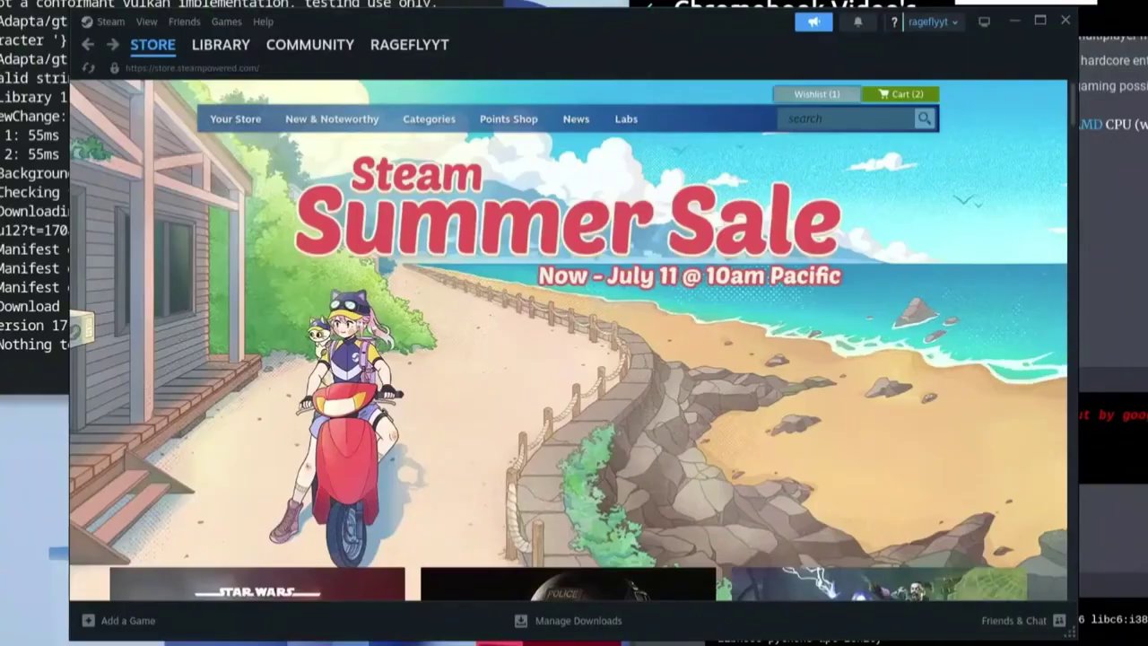
Search the store for 'underway', open Underway's page and try Play Game.
left_click(871, 119)
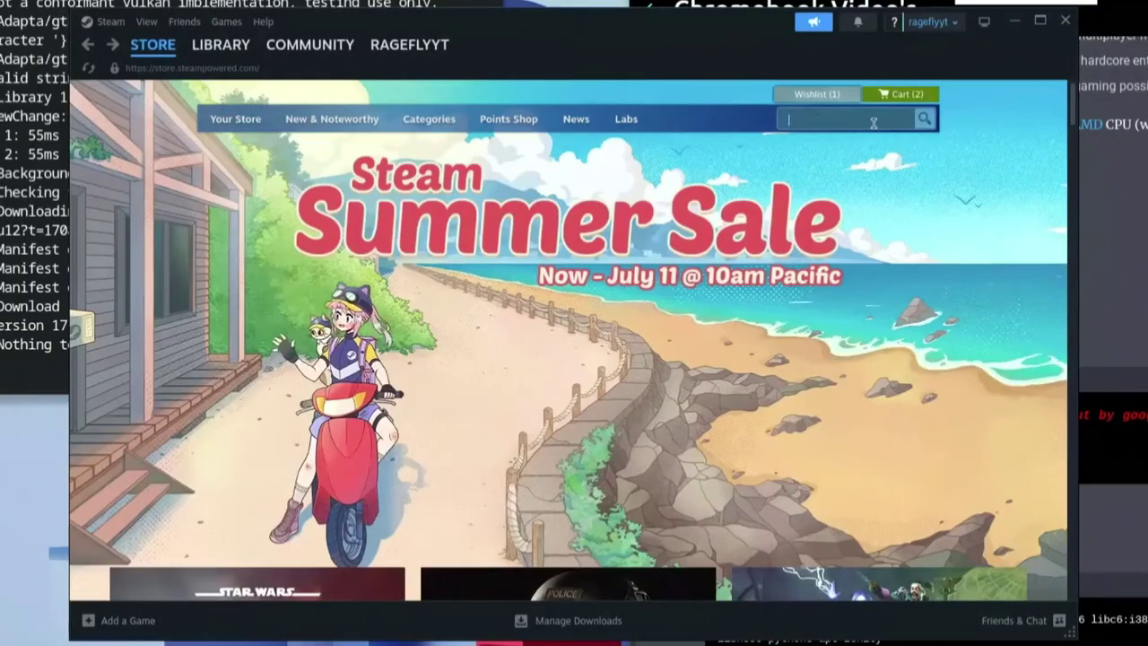
type("underwa")
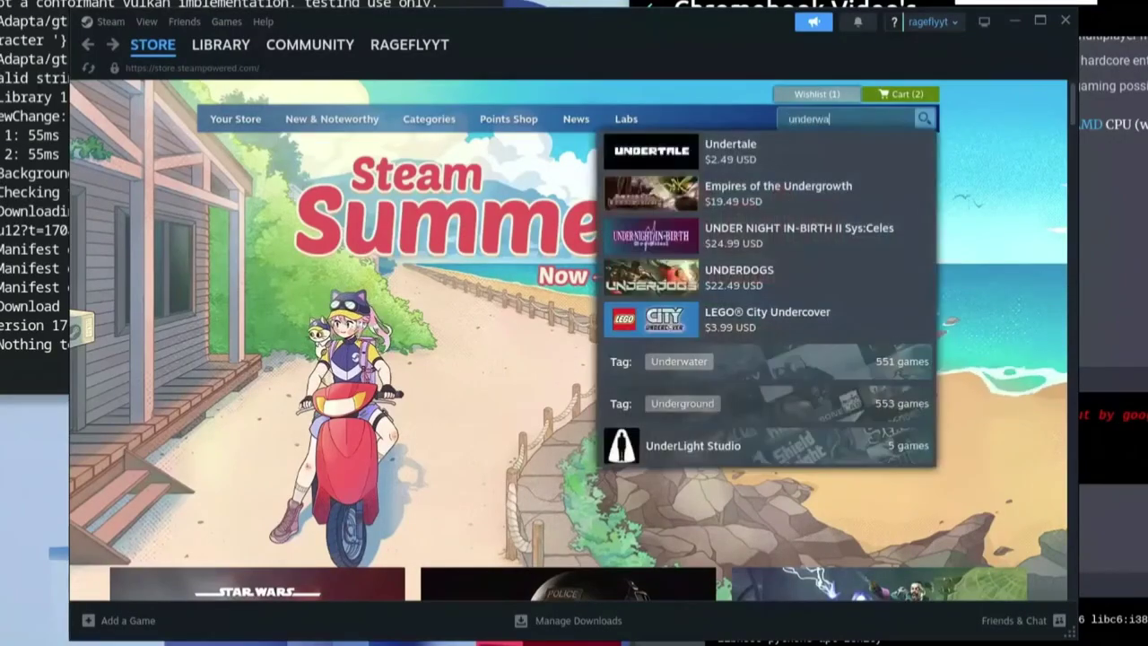
type("y")
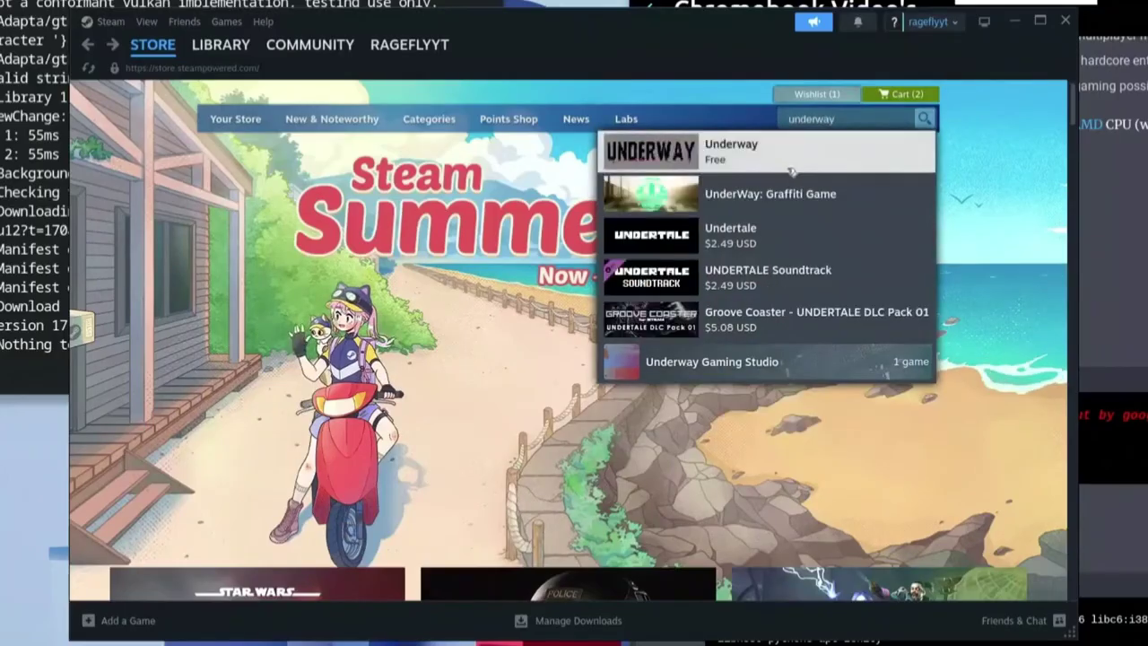
left_click(772, 158)
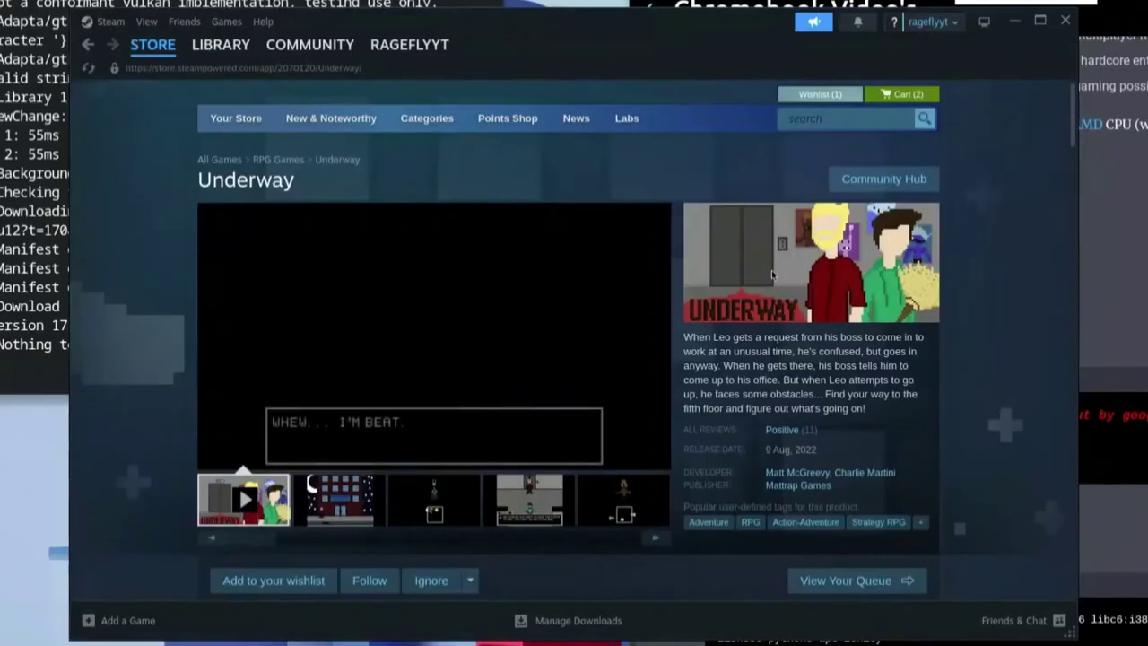
scroll(627, 340, "down", 4)
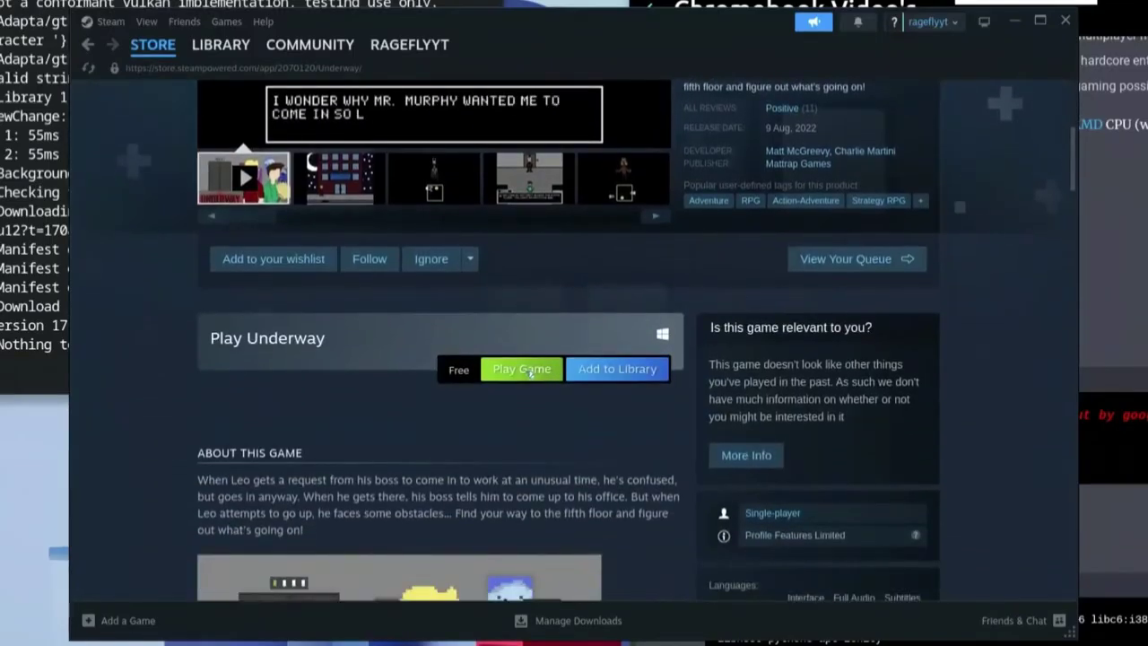
left_click(530, 371)
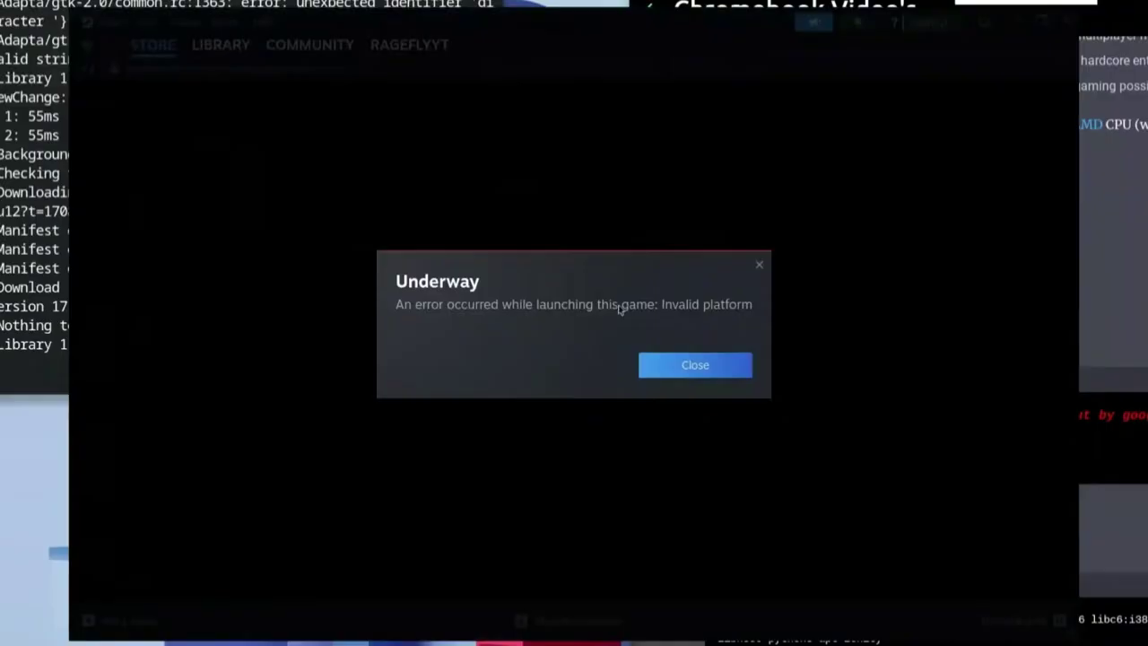
Dismiss the 'Invalid platform' error and add Underway to the library.
left_click(704, 368)
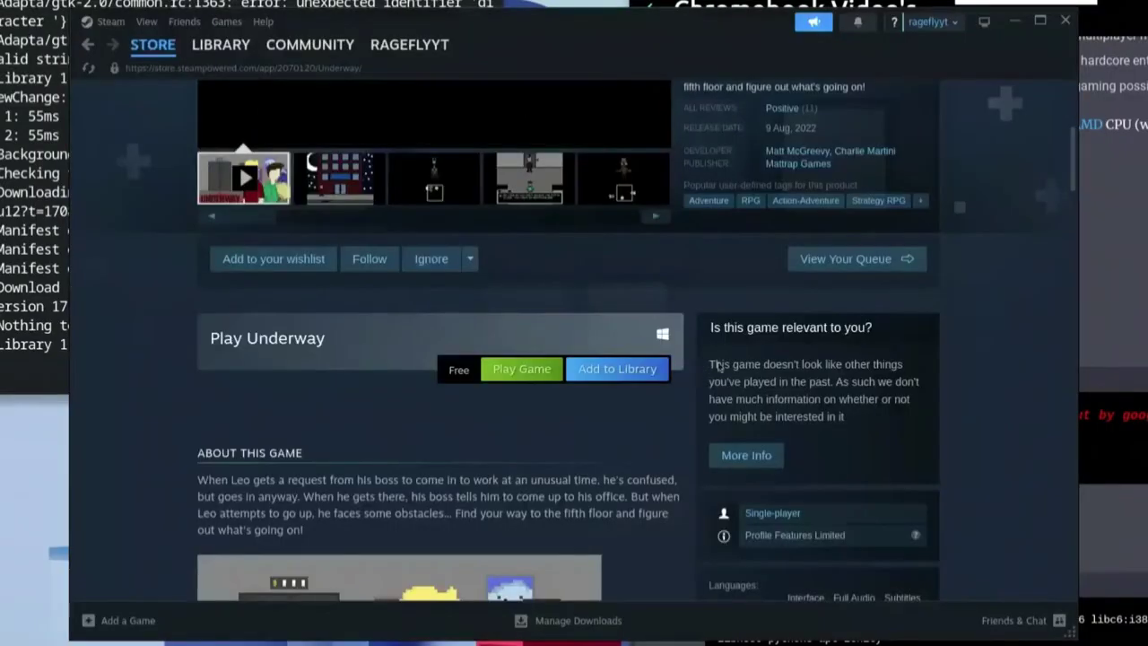
left_click(637, 371)
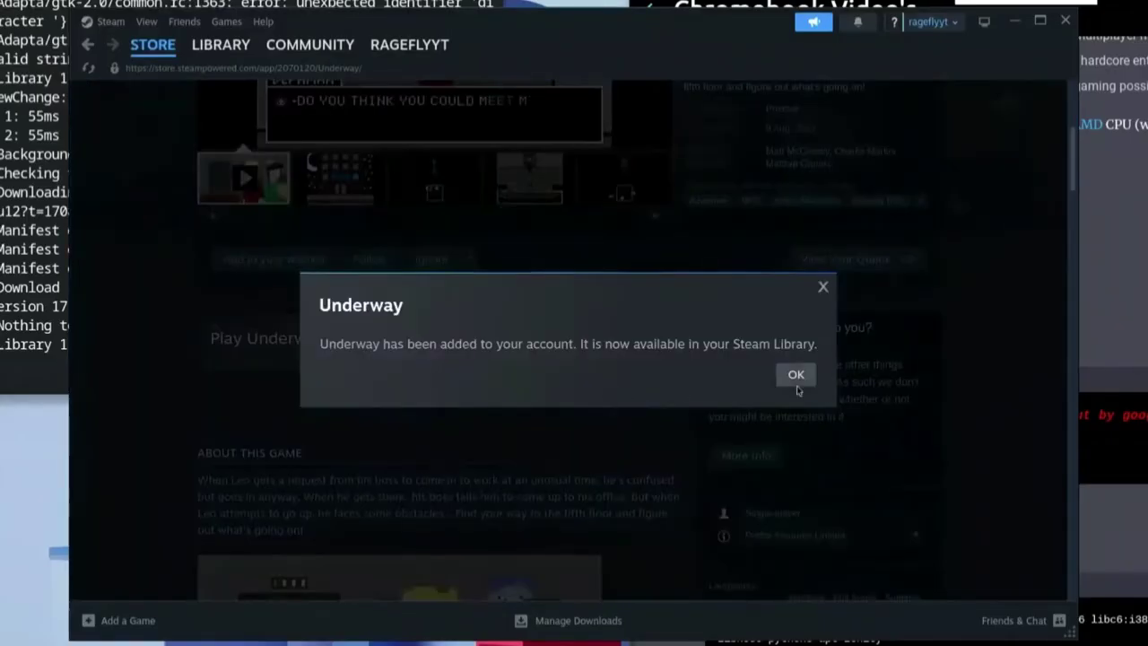
left_click(795, 375)
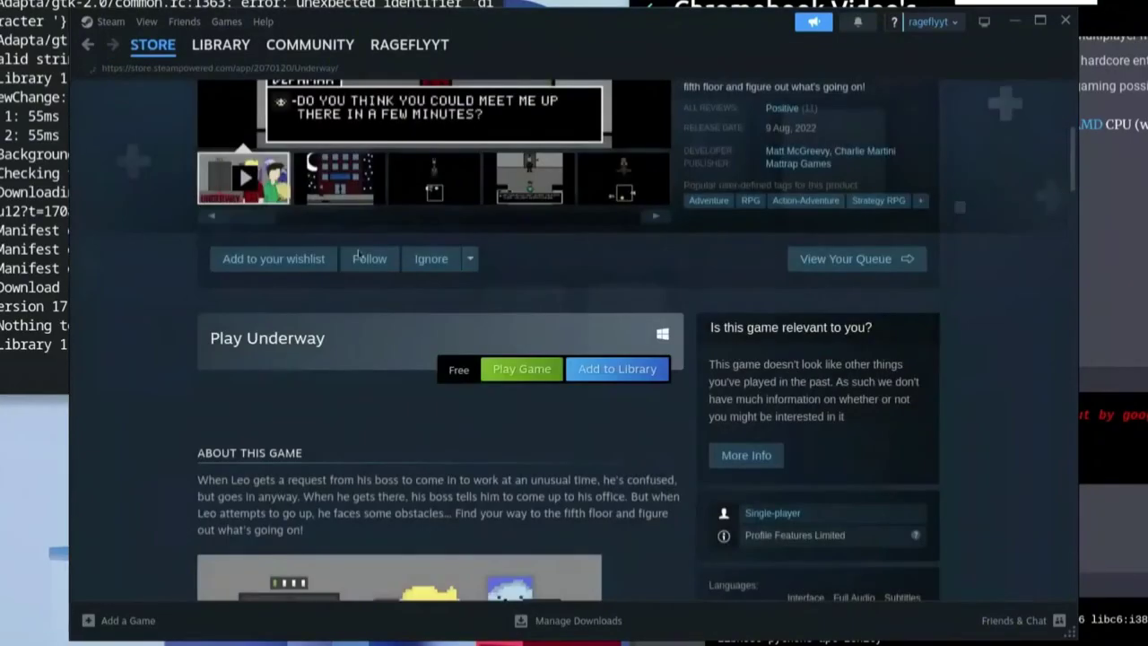
mouse_move(213, 43)
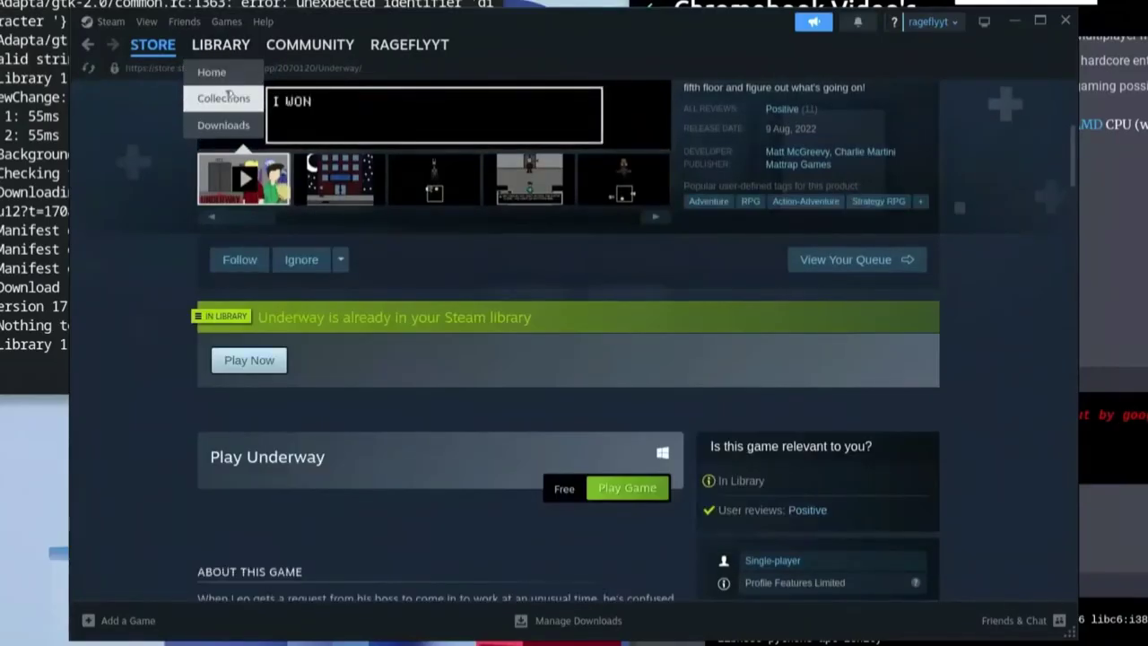
Open Underway's game page from the Library home's games list.
left_click(221, 72)
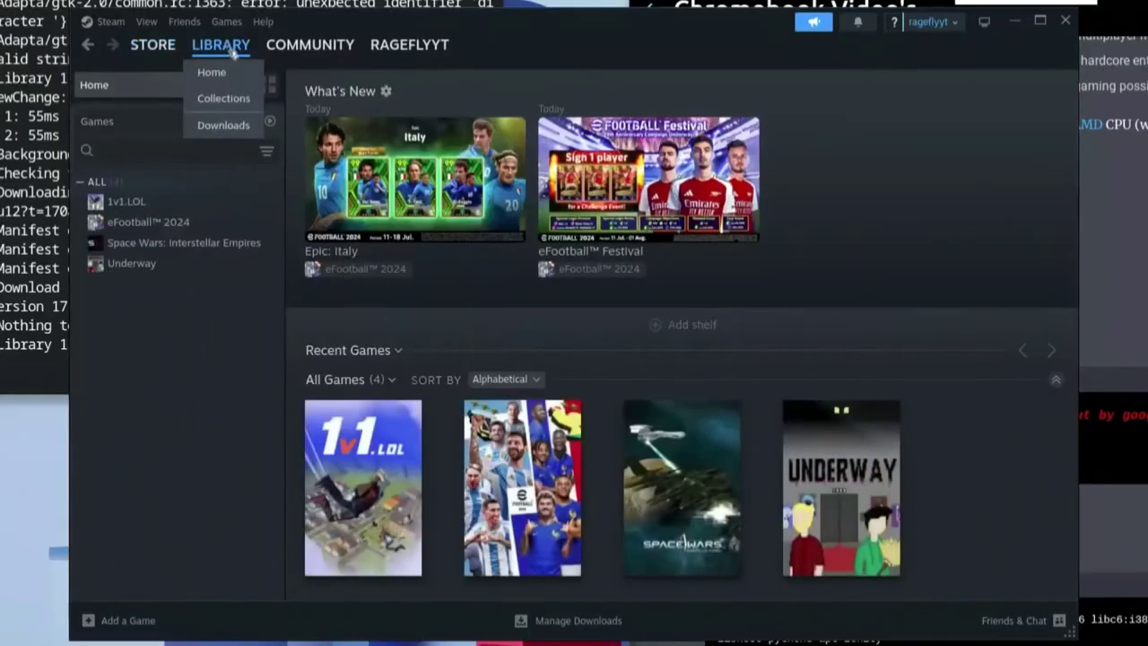
left_click(178, 265)
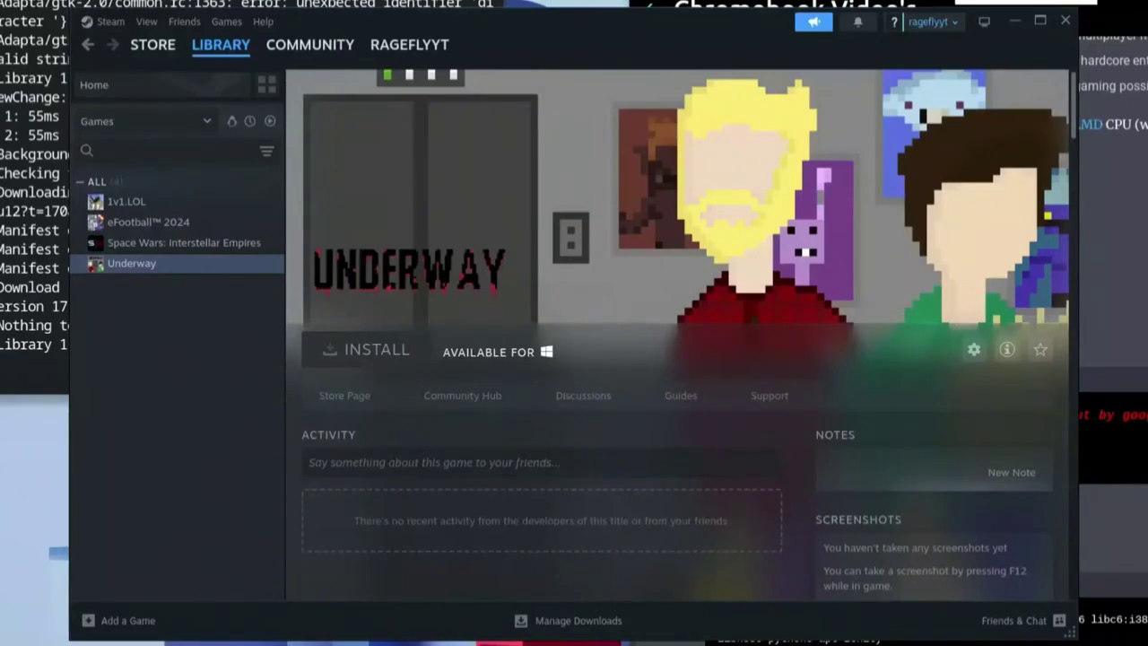
Enable Steam Play for all other titles in Compatibility settings and restart Steam.
left_click(110, 23)
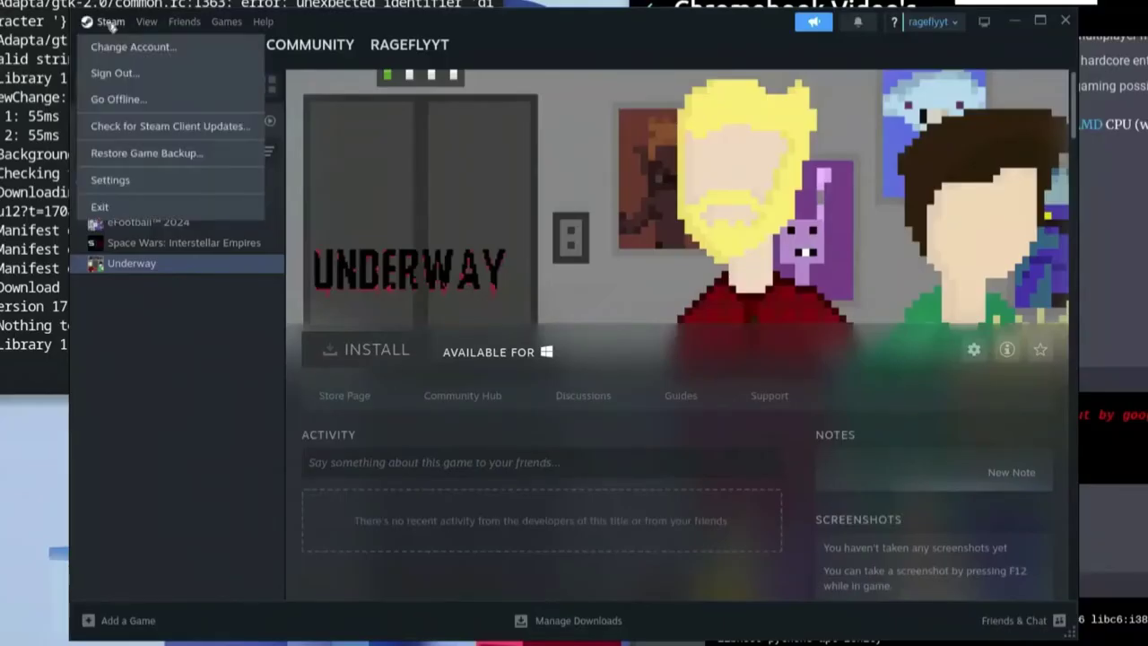
left_click(112, 180)
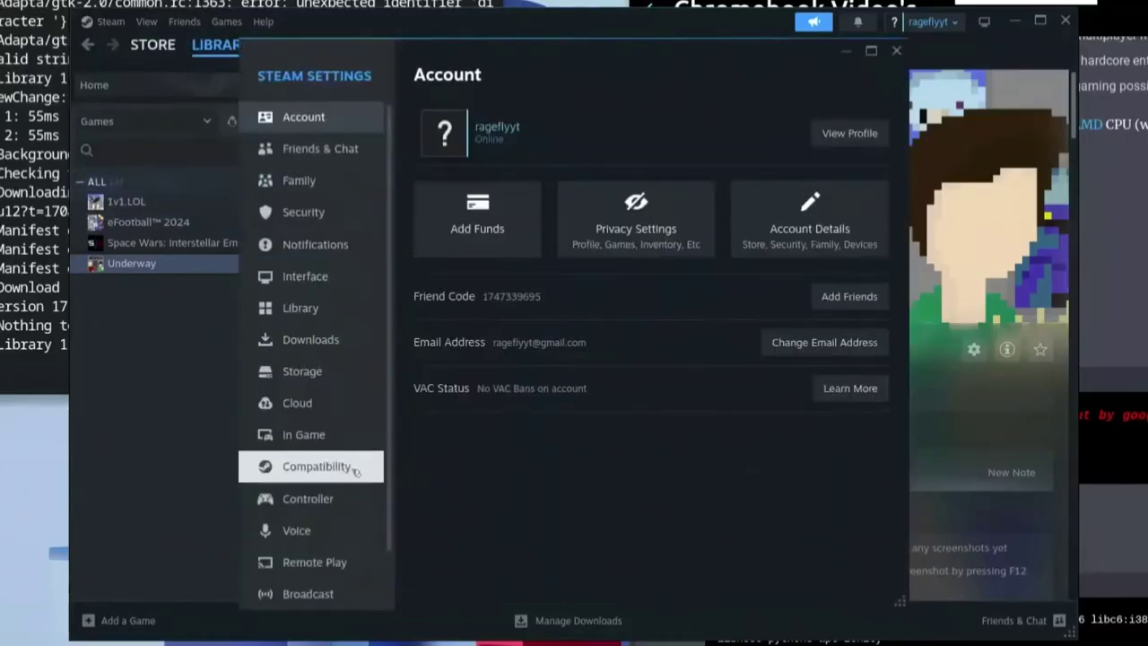
left_click(312, 467)
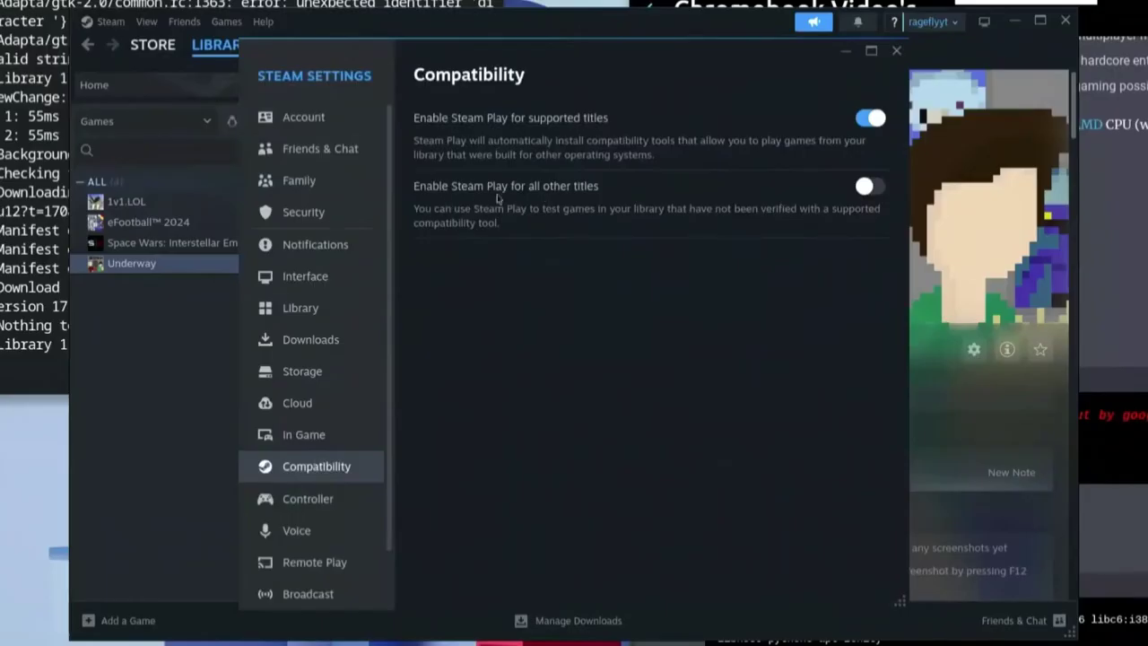
left_click(870, 187)
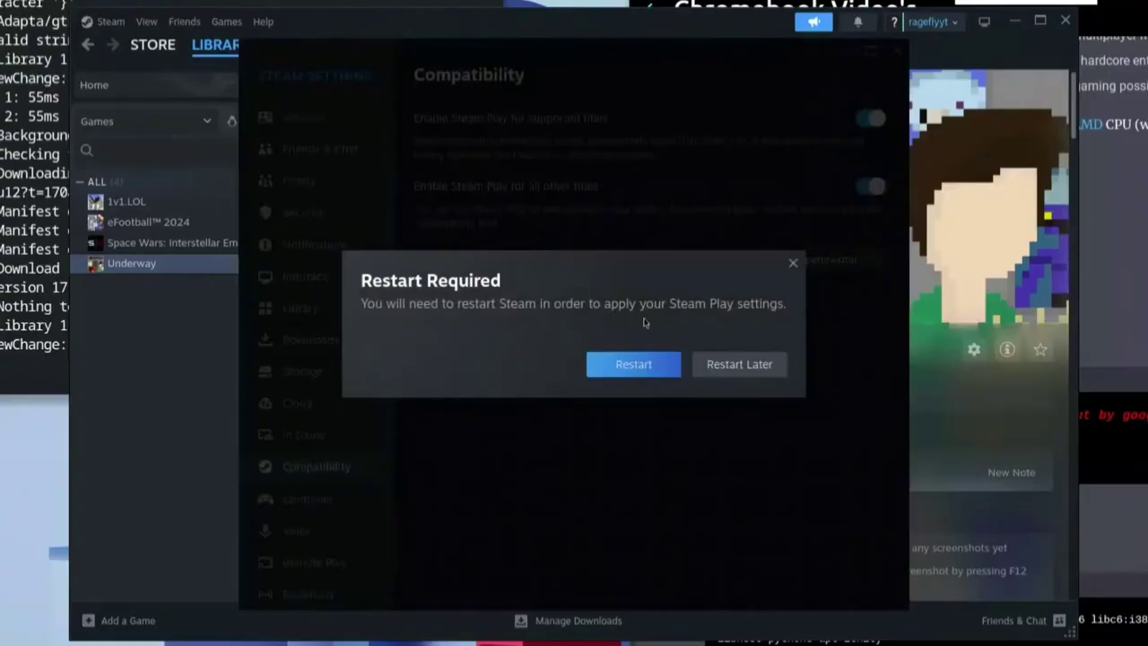
left_click(644, 365)
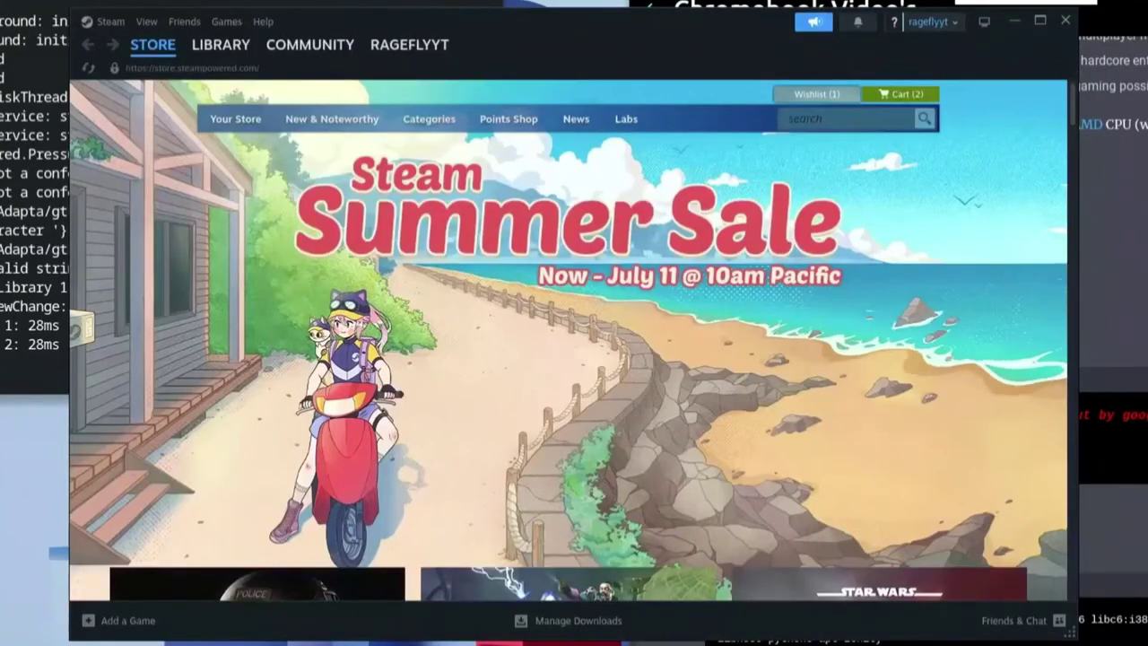
In Underway's Properties, force the Proton Experimental Steam Play compatibility tool.
mouse_move(220, 46)
left_click(222, 73)
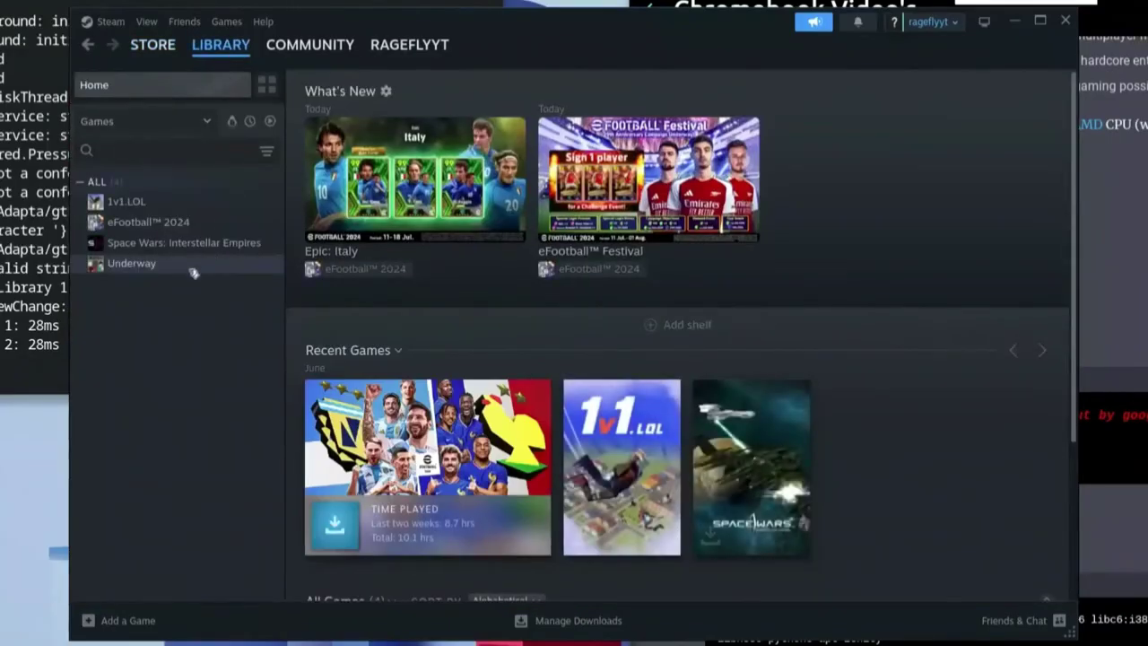
left_click(195, 266)
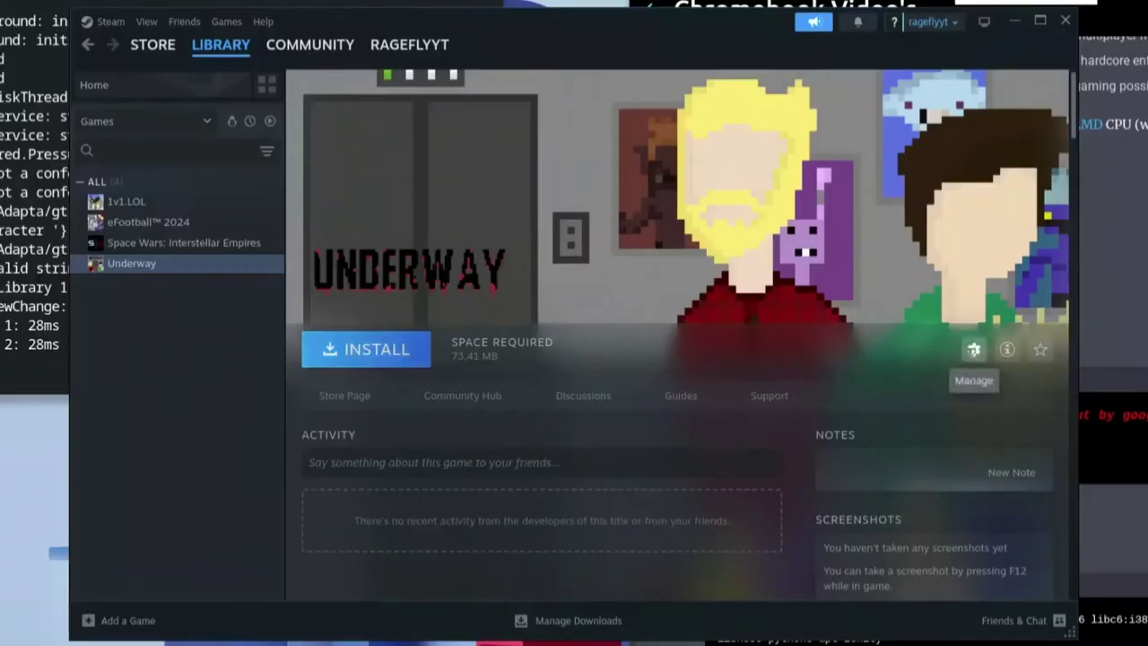
left_click(973, 350)
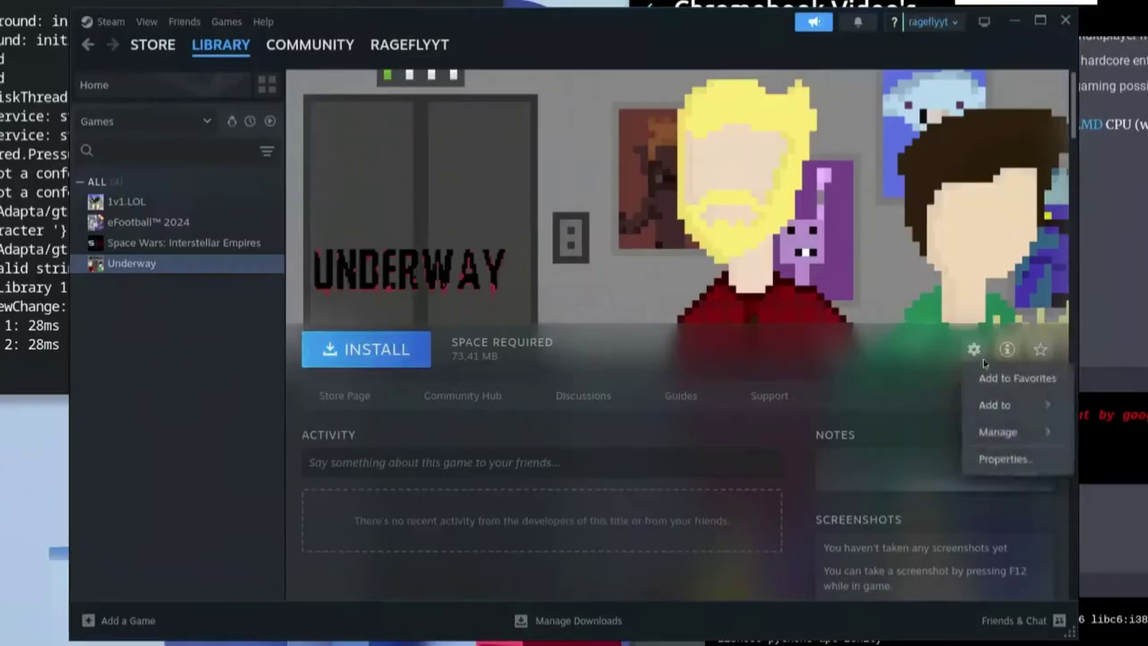
left_click(995, 462)
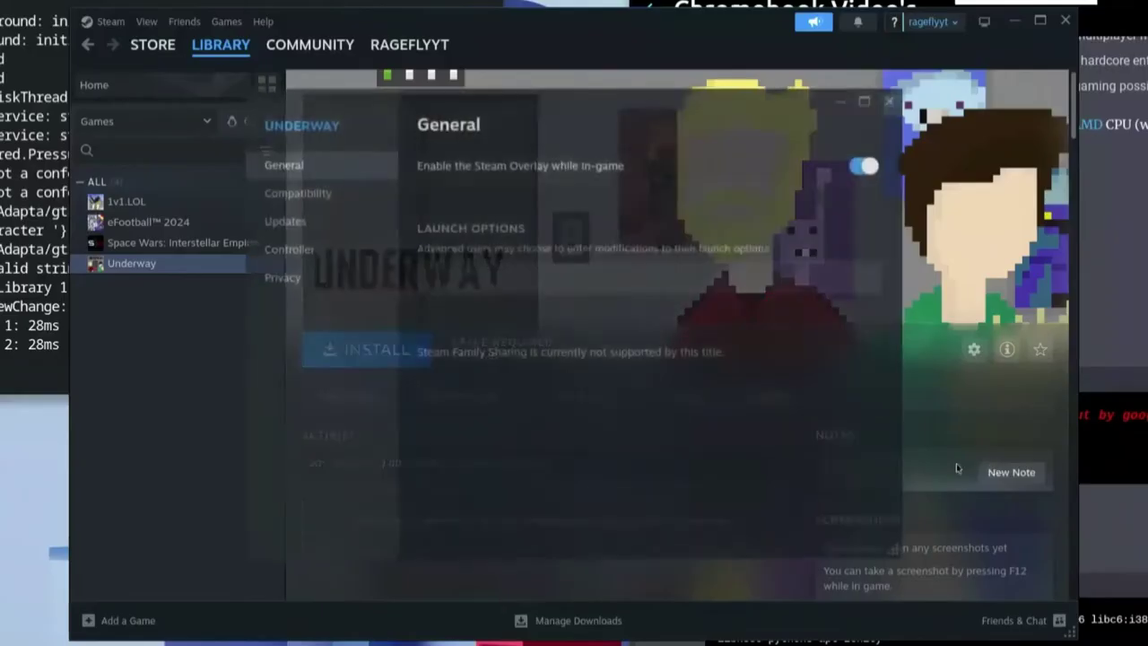
left_click(336, 201)
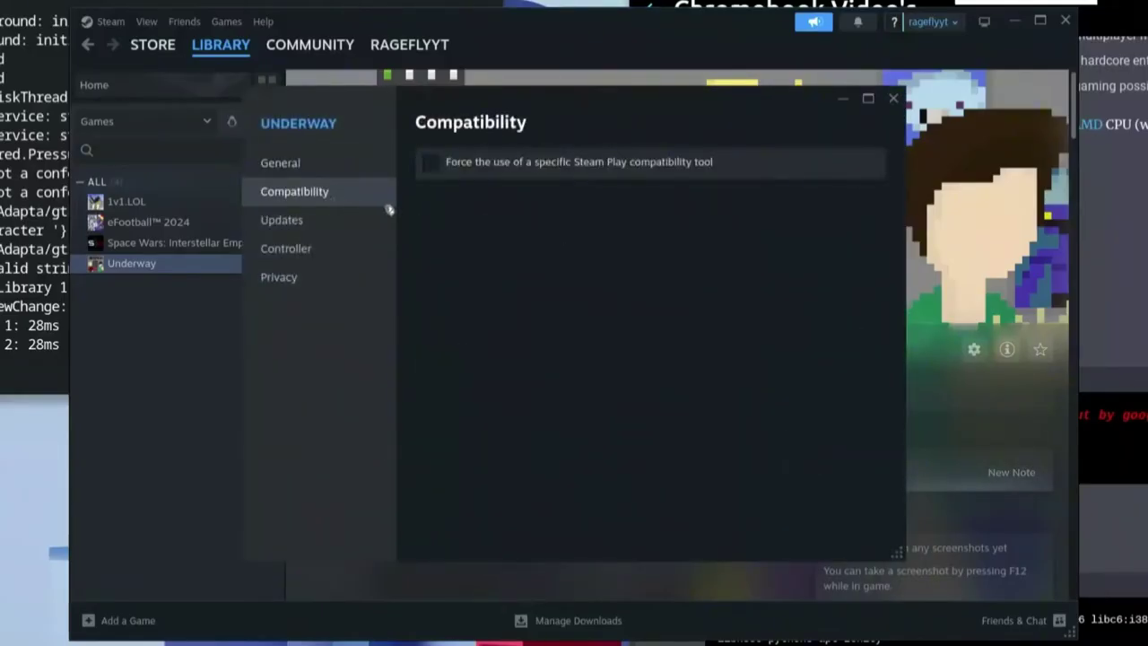
left_click(430, 162)
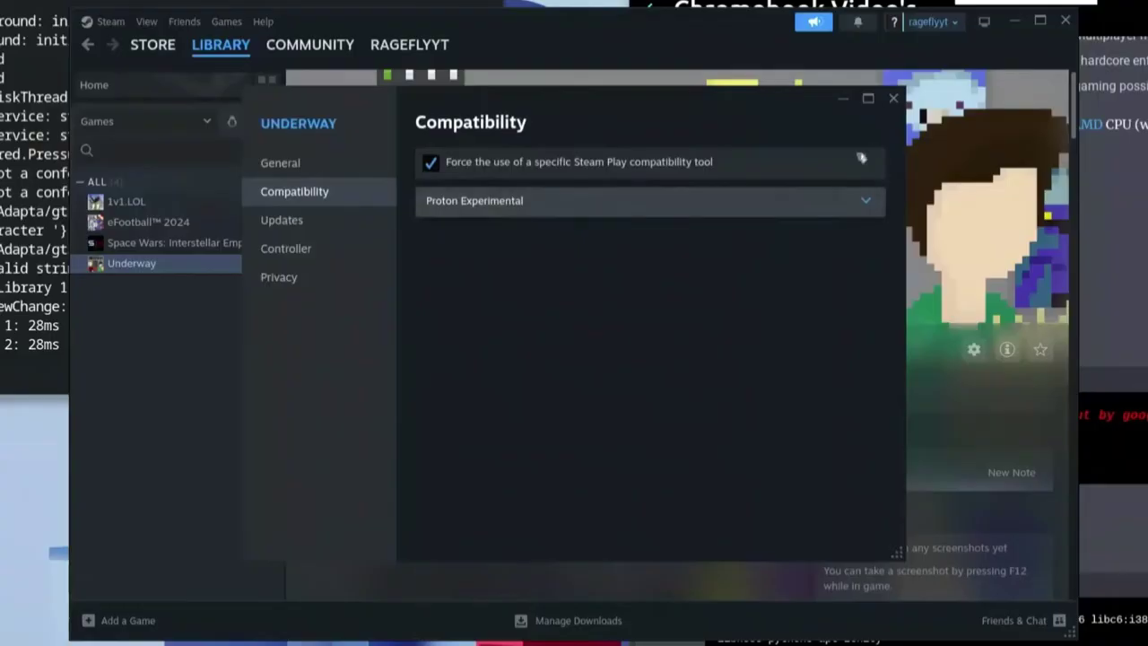
left_click(893, 98)
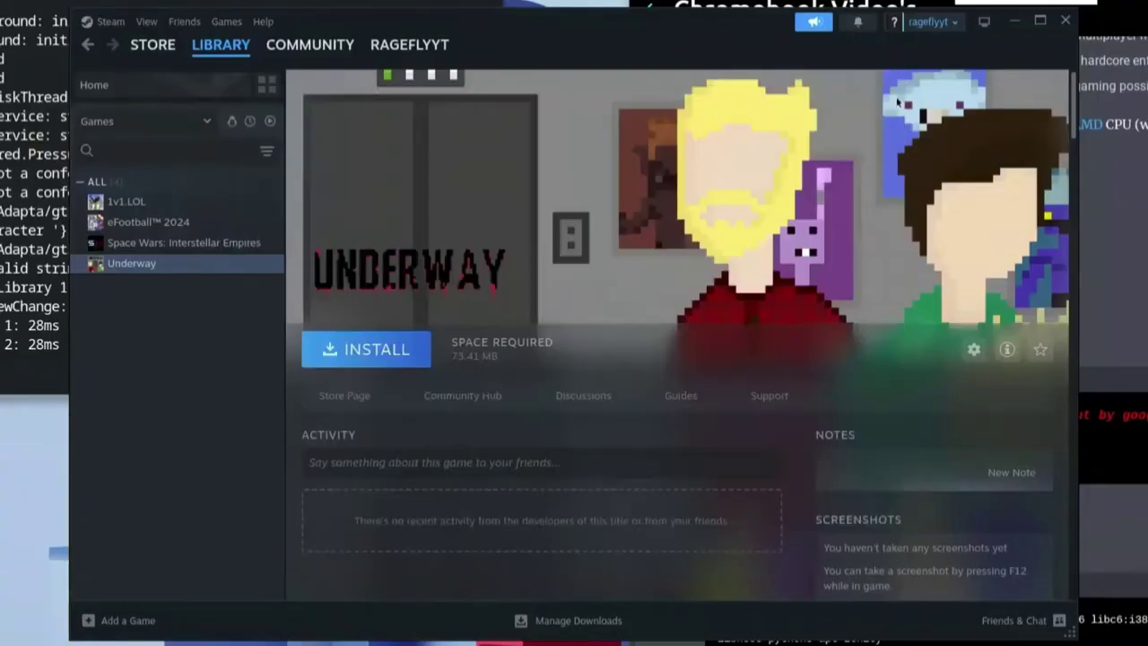
Install Underway to the local drive and follow its download on the Downloads page.
left_click(376, 350)
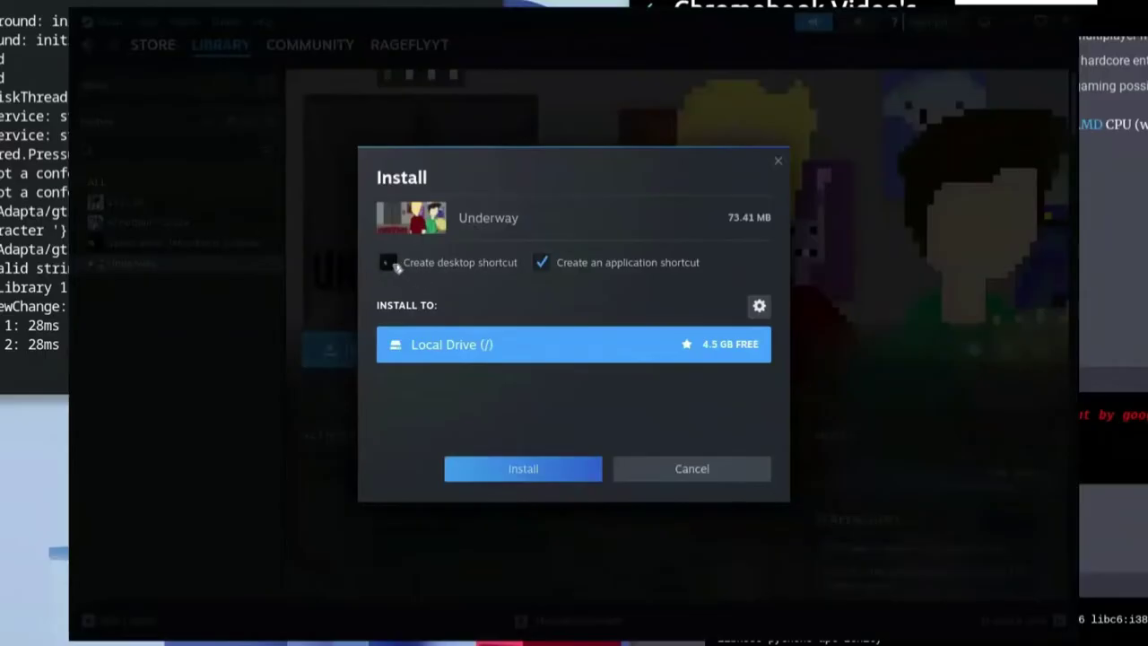
left_click(544, 470)
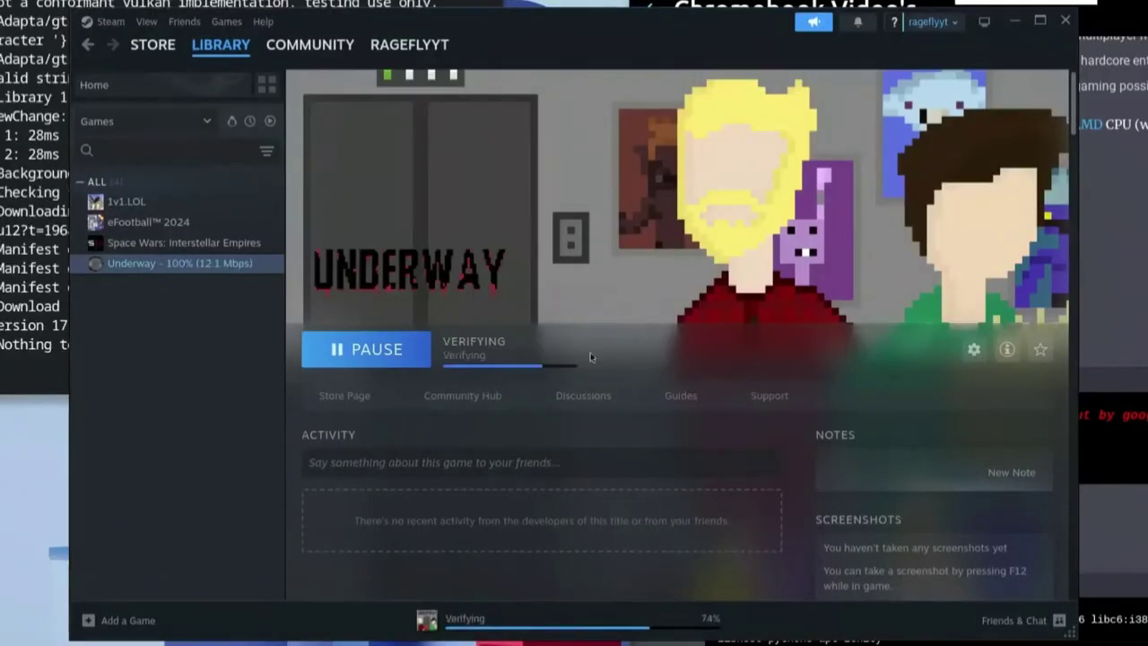
mouse_move(220, 45)
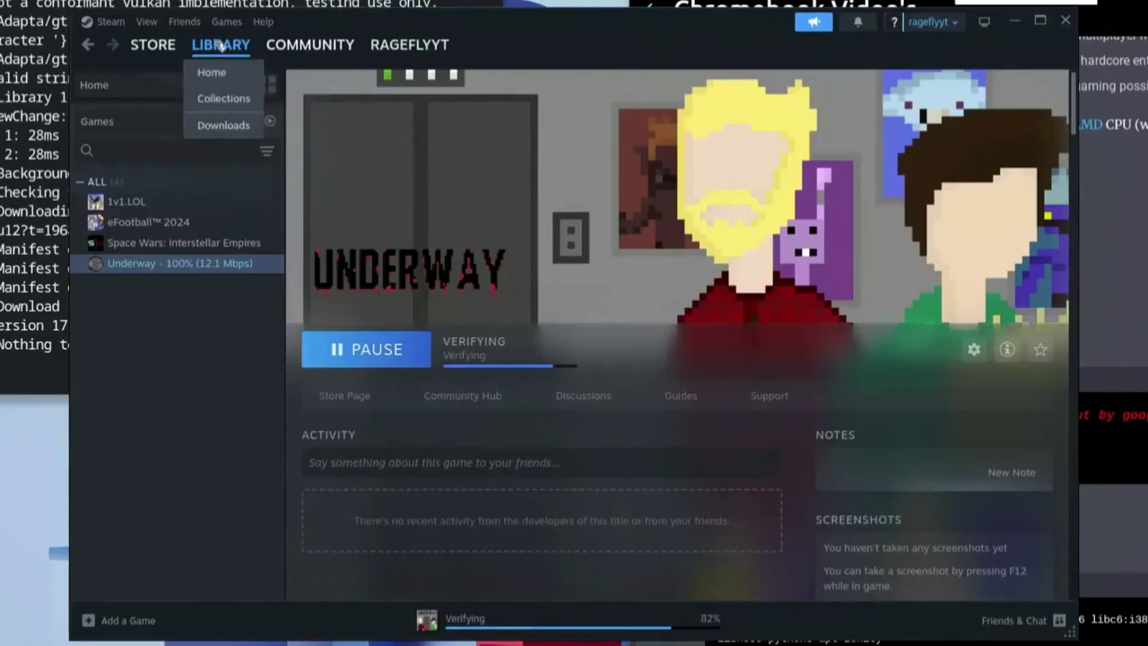
left_click(220, 127)
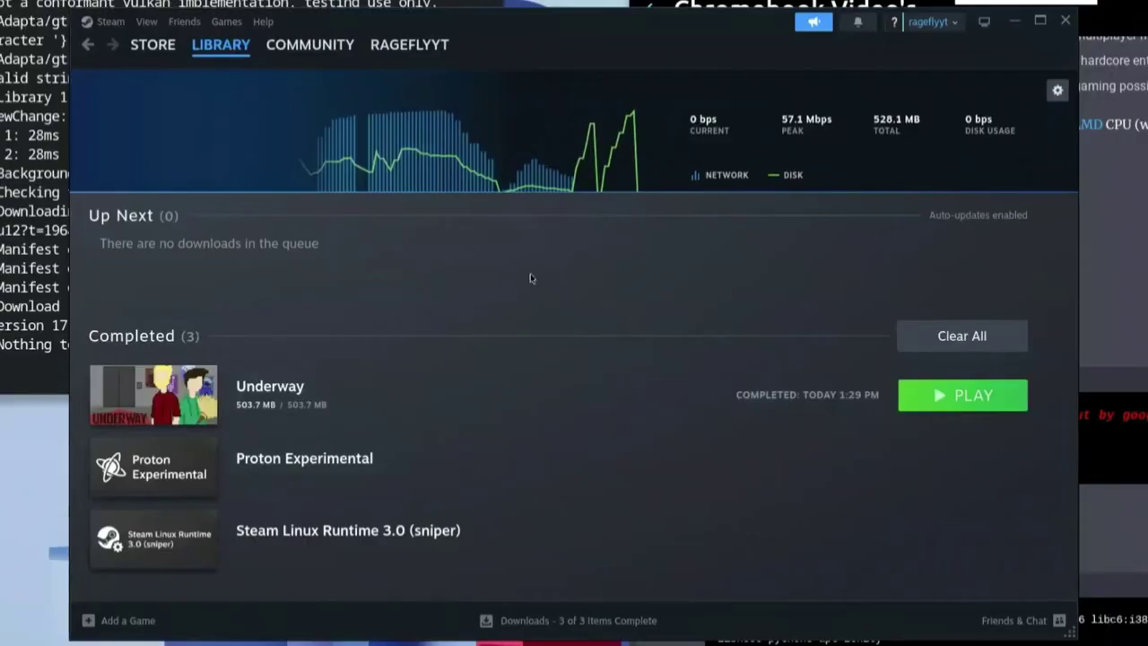
Switch Steam Play's compatibility tool for other titles to Proton 9.0-2, declining the restart.
left_click(105, 21)
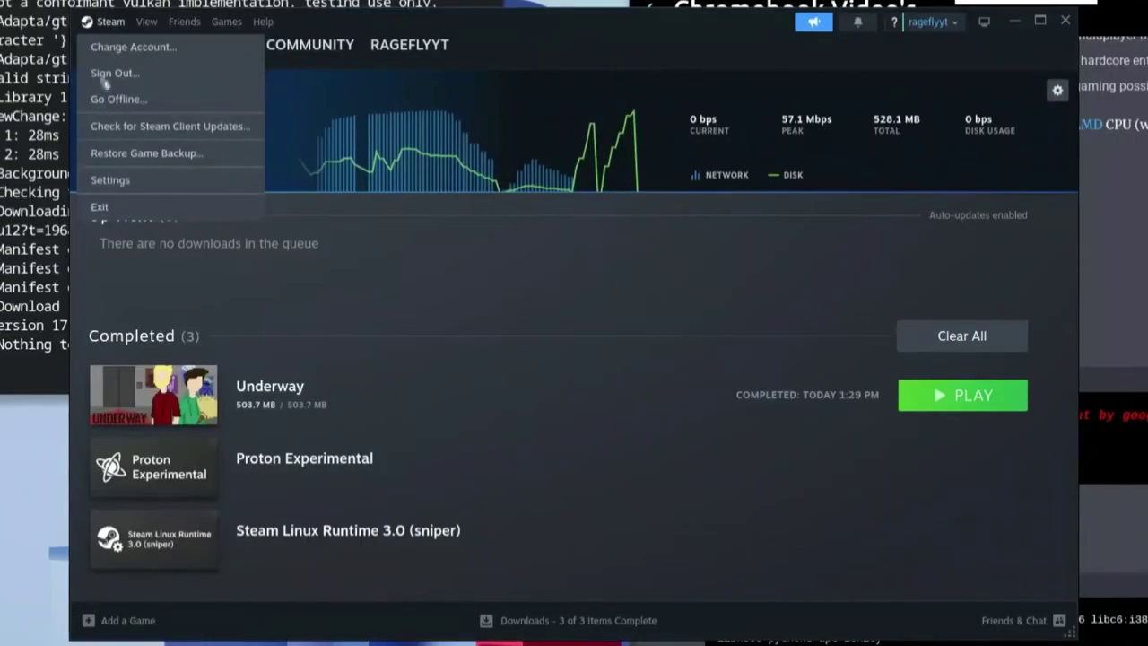
left_click(118, 182)
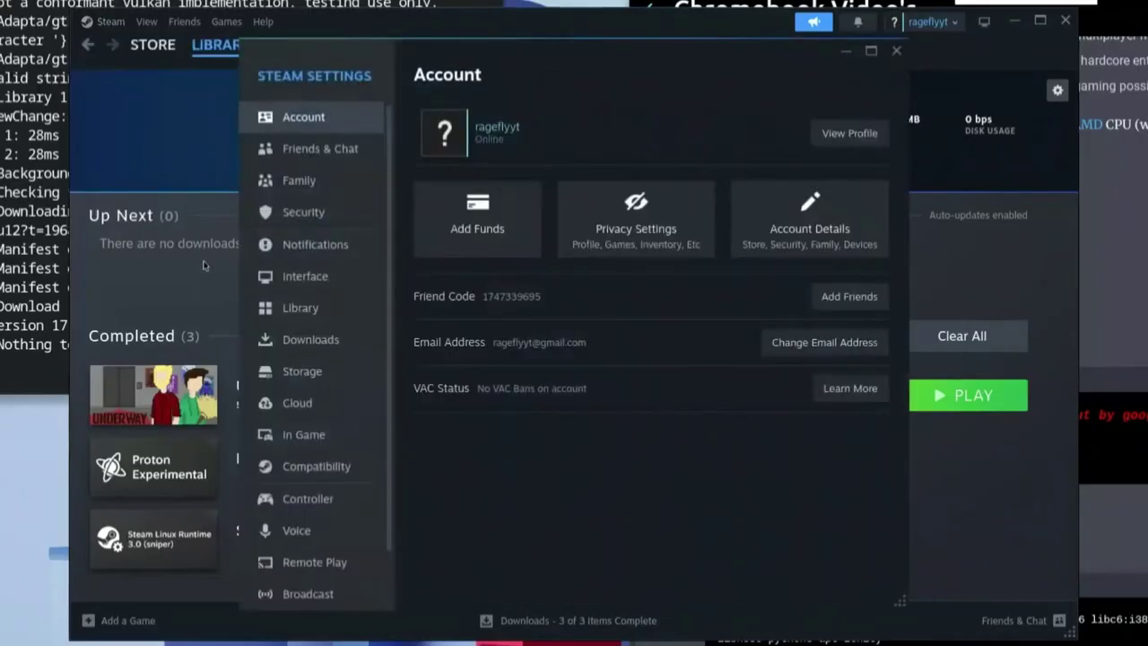
left_click(309, 472)
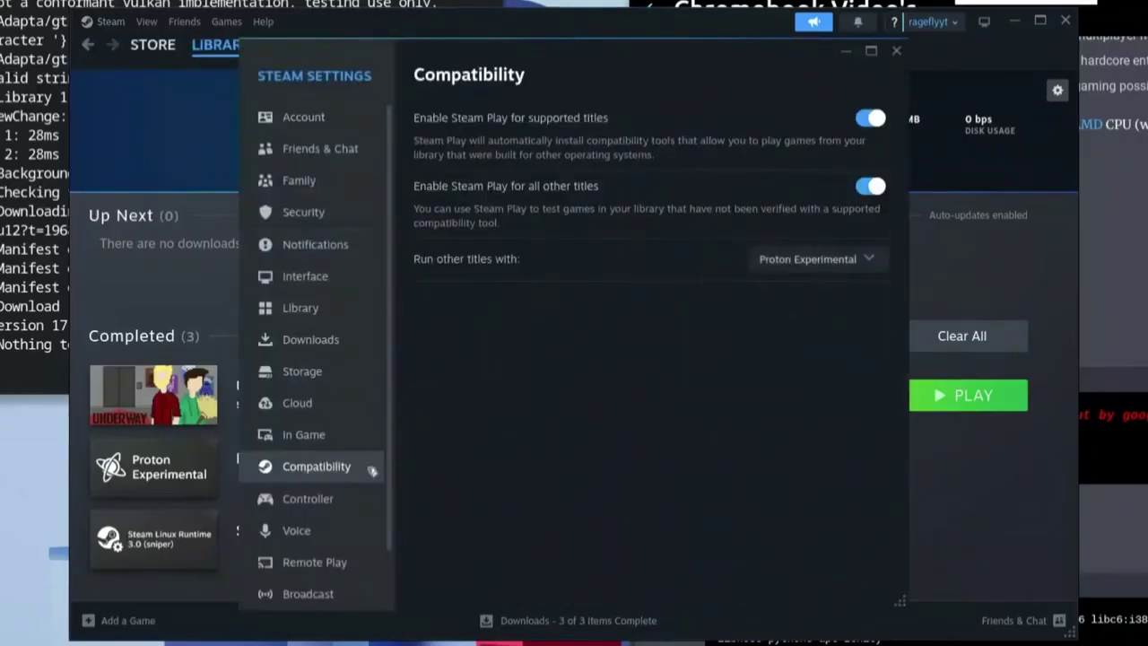
left_click(853, 262)
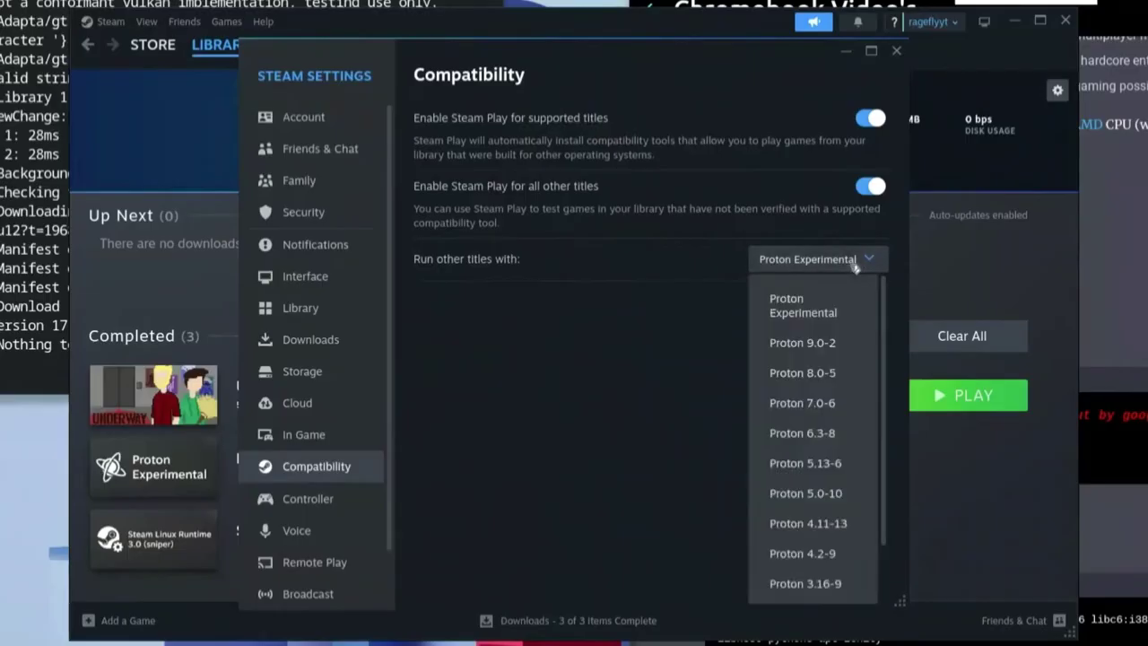
left_click(821, 345)
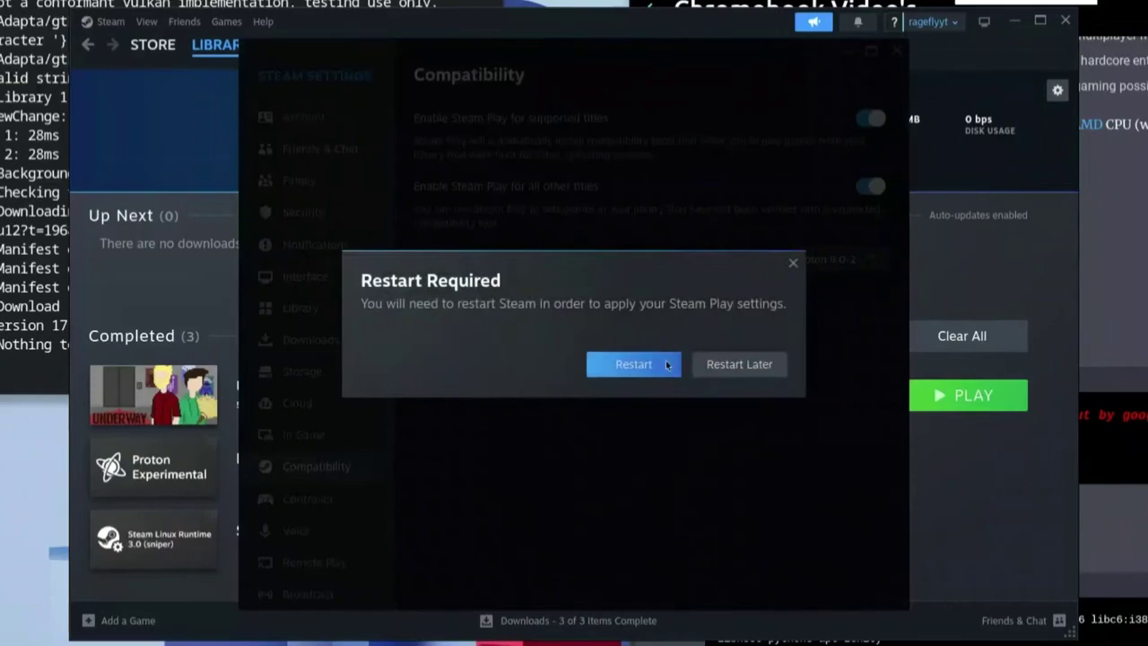
left_click(792, 263)
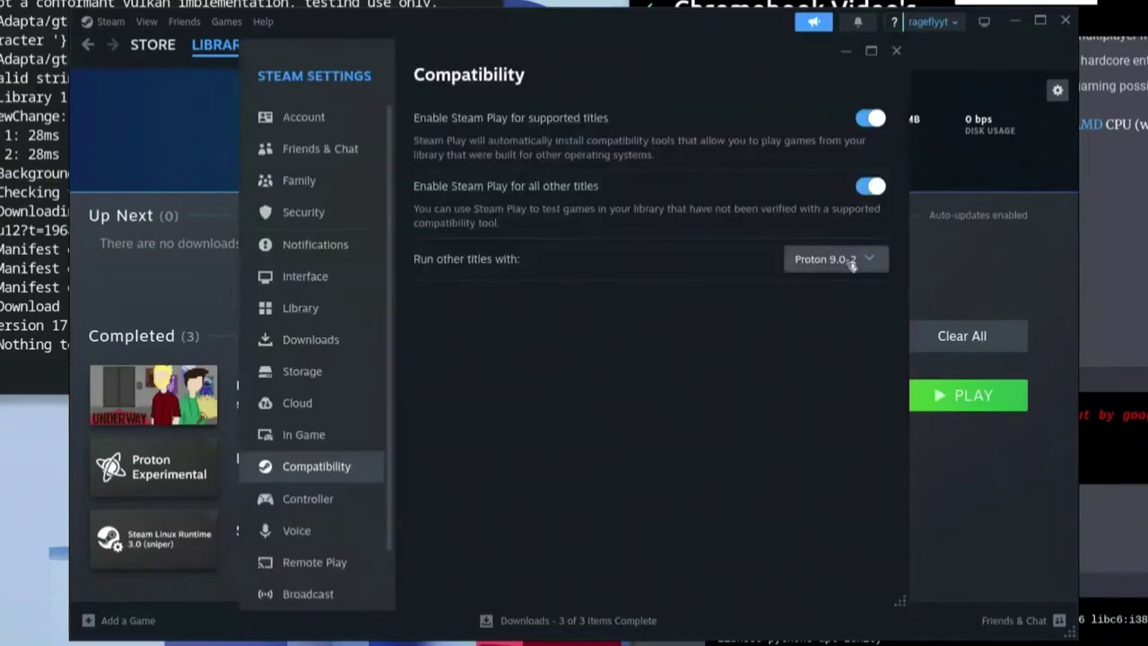
Revert Steam Play to Proton Experimental without restarting, close settings, and launch Underway.
left_click(852, 260)
left_click(836, 303)
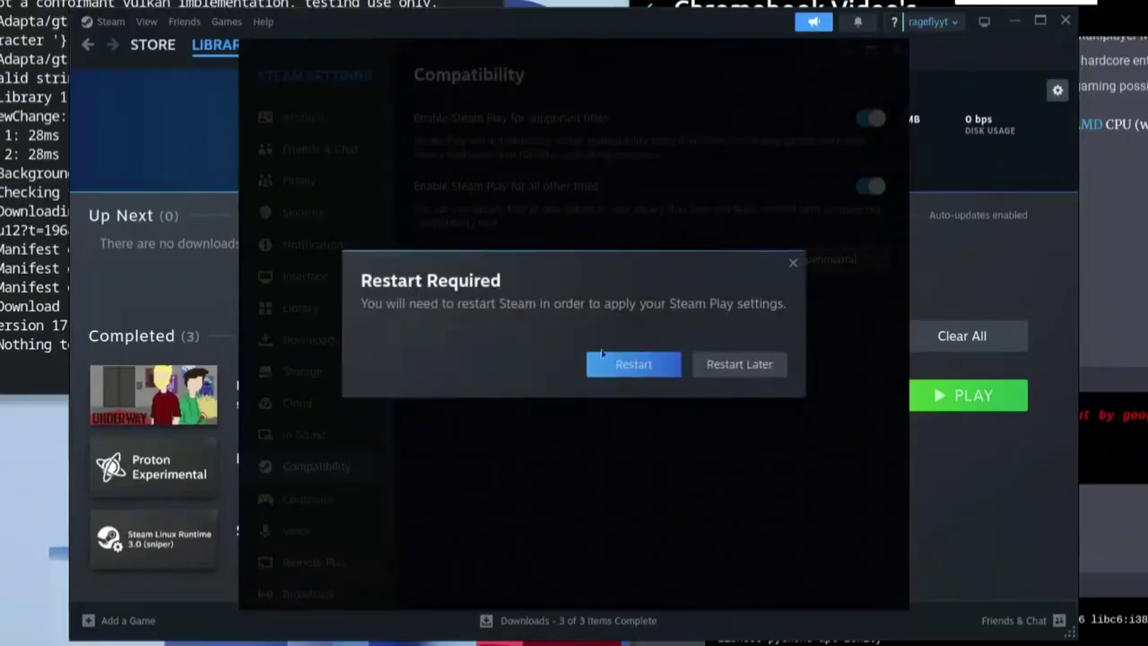
left_click(792, 265)
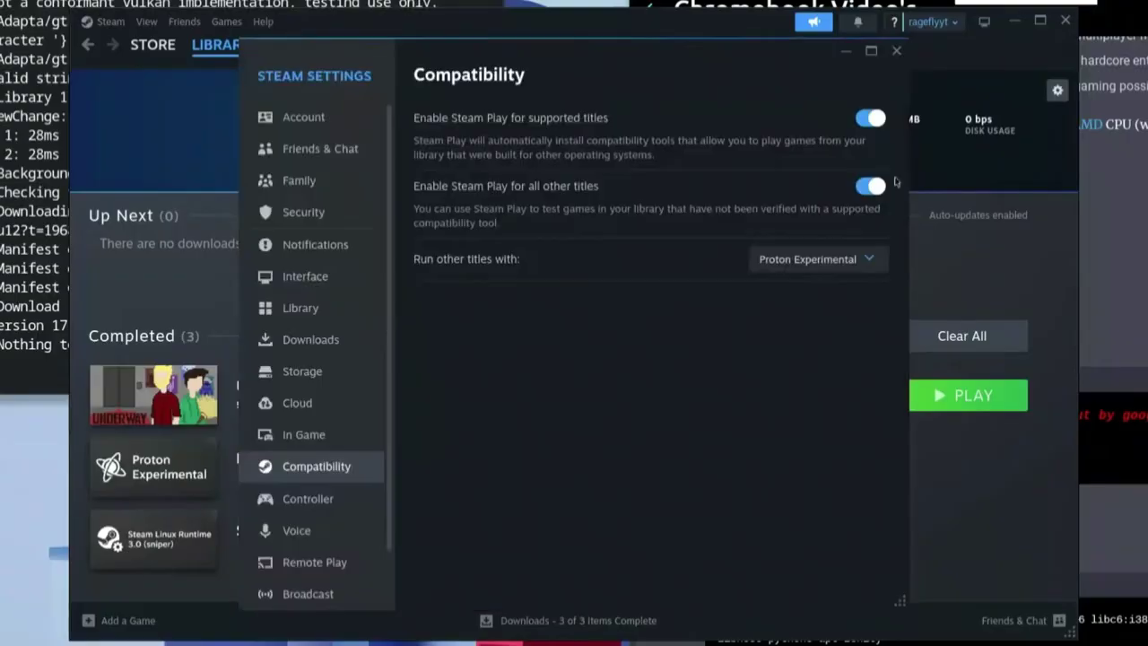
left_click(896, 50)
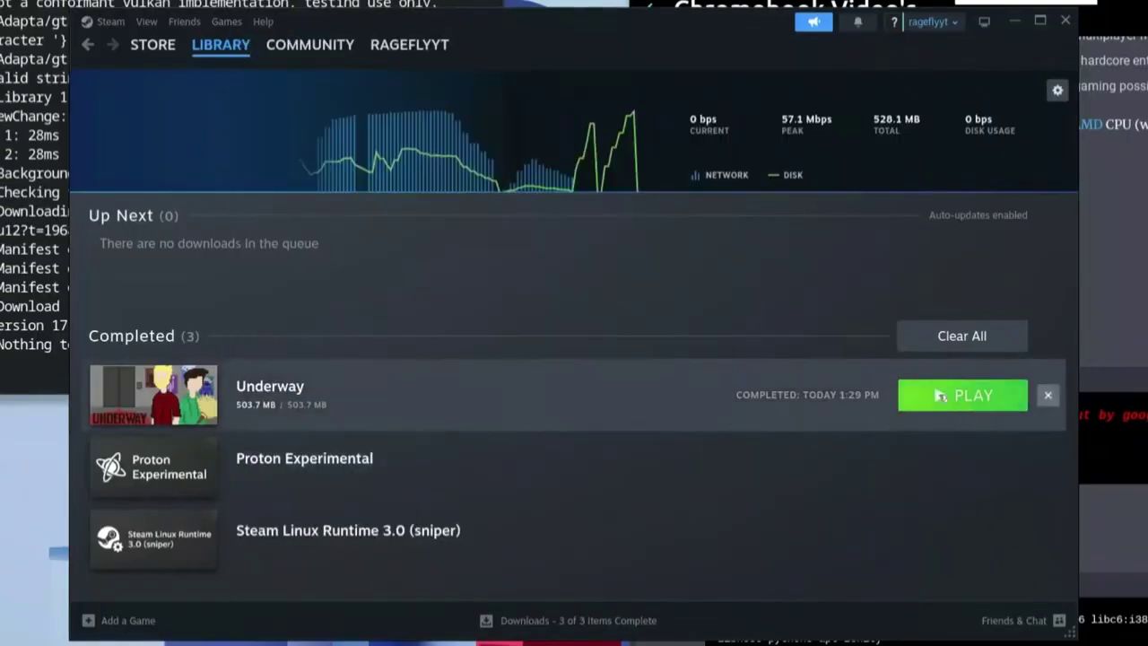
left_click(940, 395)
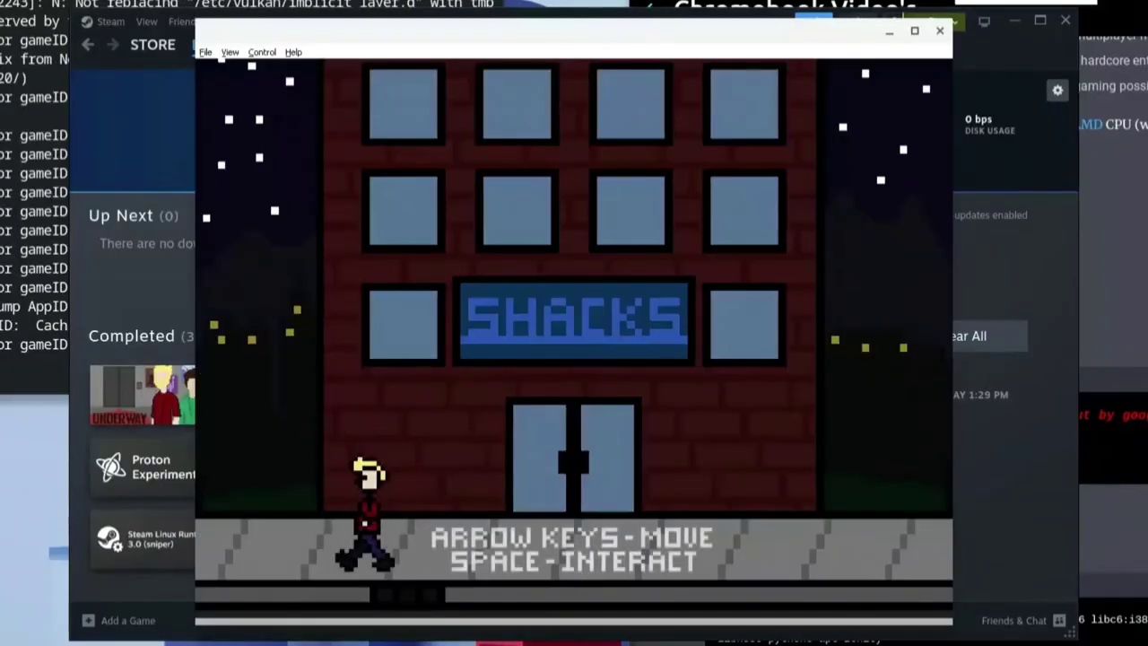
Walk the Underway character left and right along the sidewalk to the Shacks entrance.
key("Left")
key("Right")
key("Left")
key("Right")
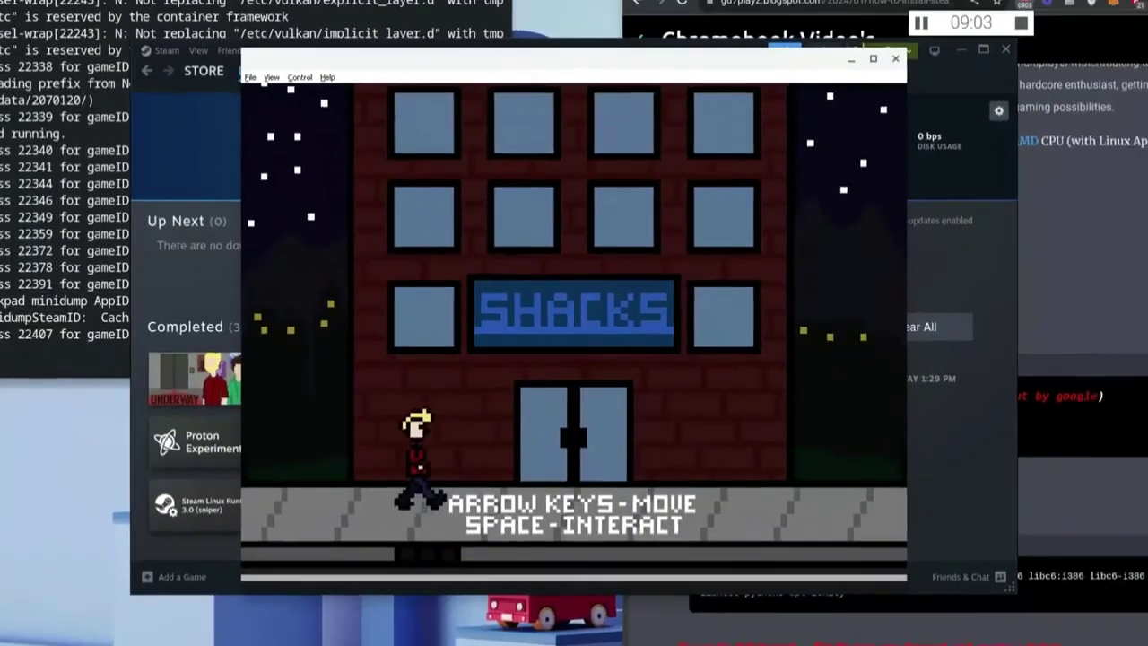
key("Left")
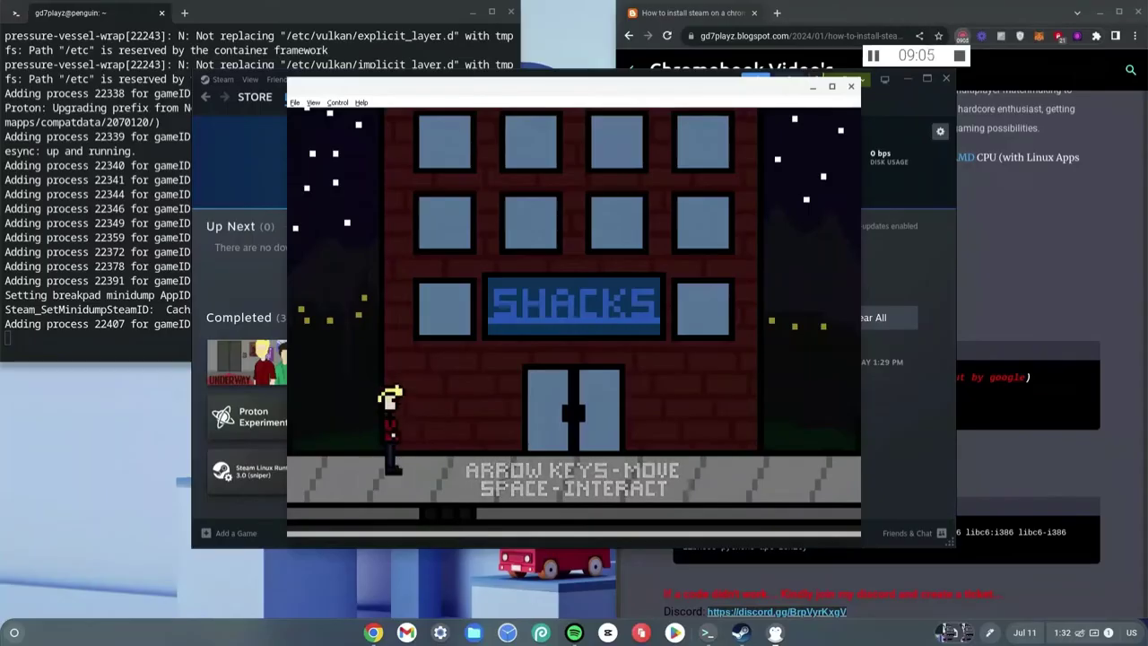
key("Right")
key("Left")
key("Right")
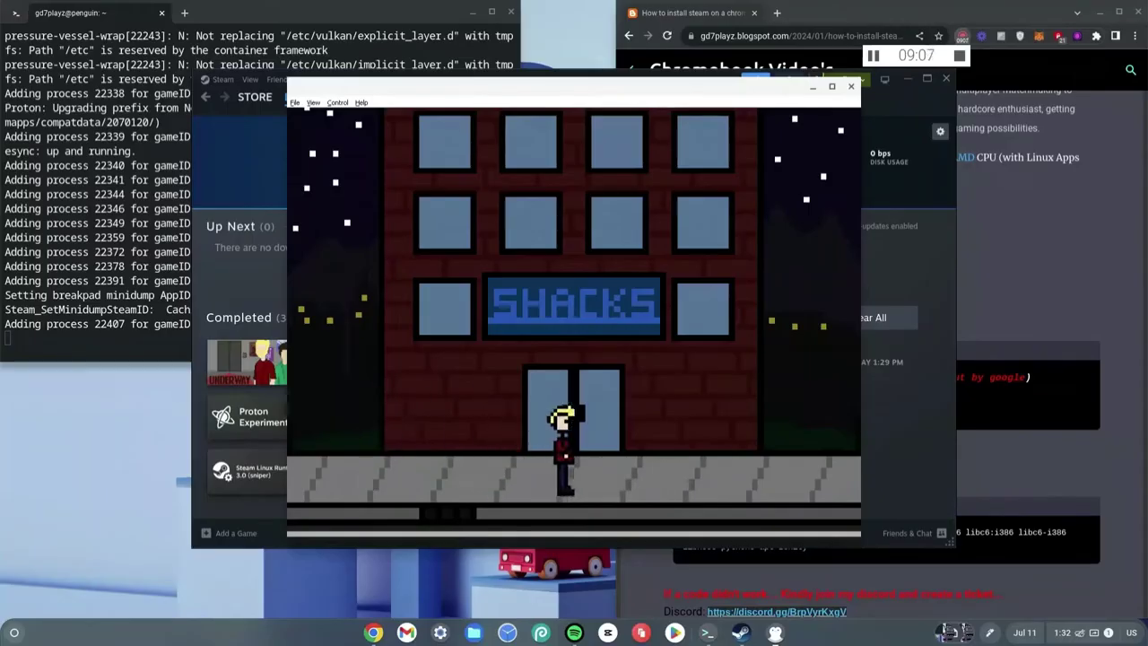
key("Left")
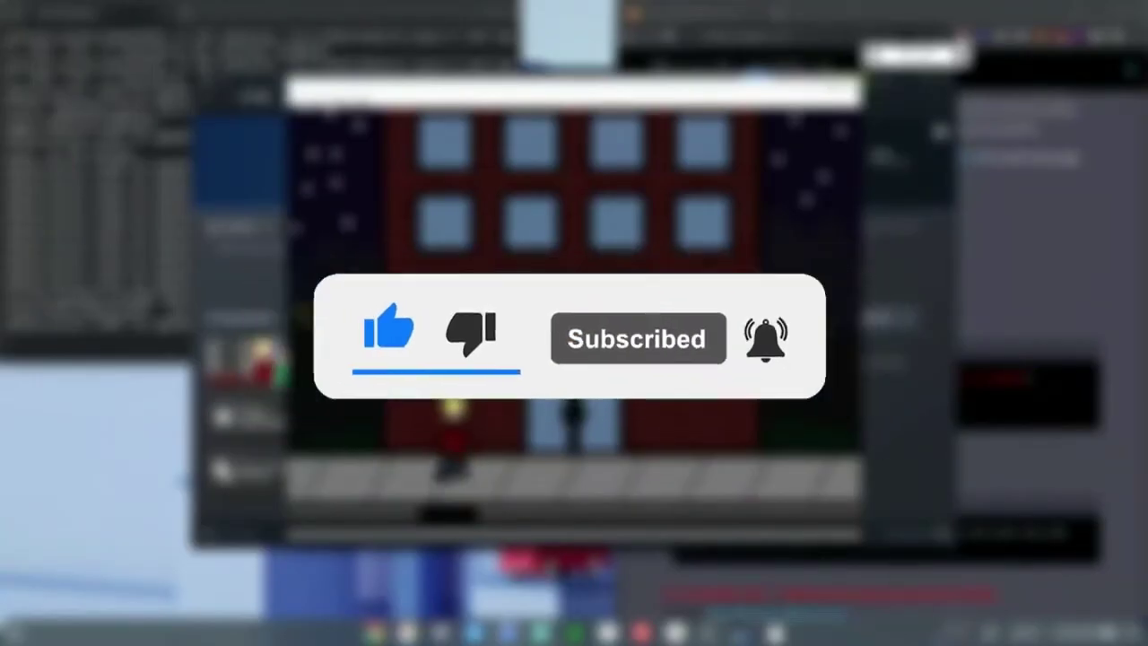
Walk the character back and forth again, ending at the Shacks building doors.
key("Left")
key("Right")
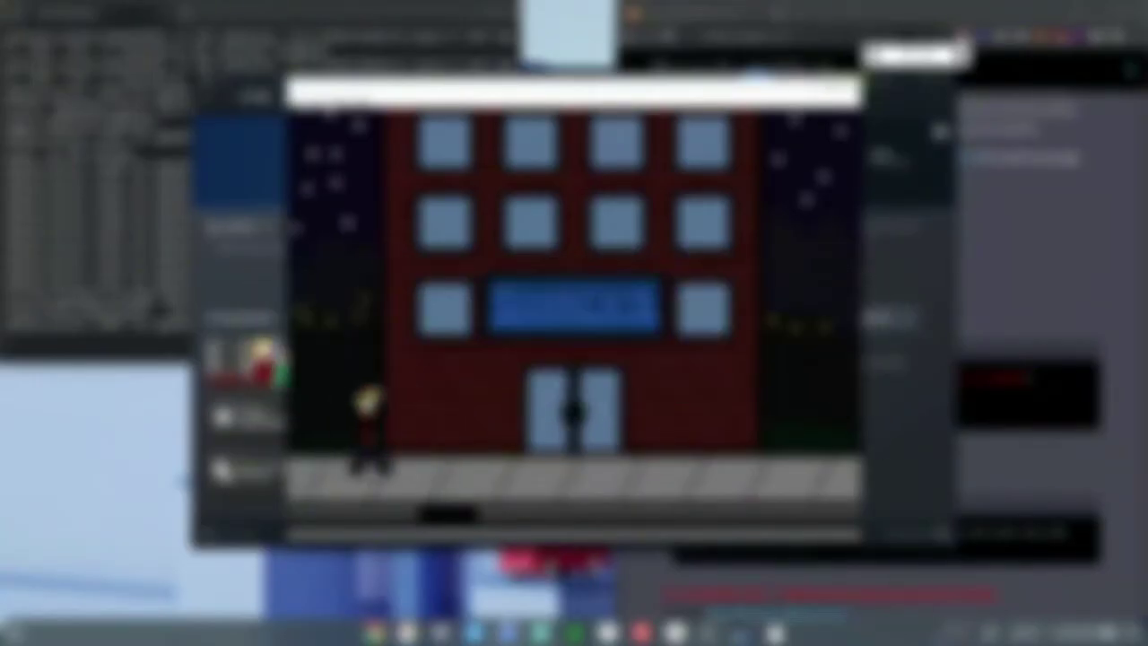
key("Right")
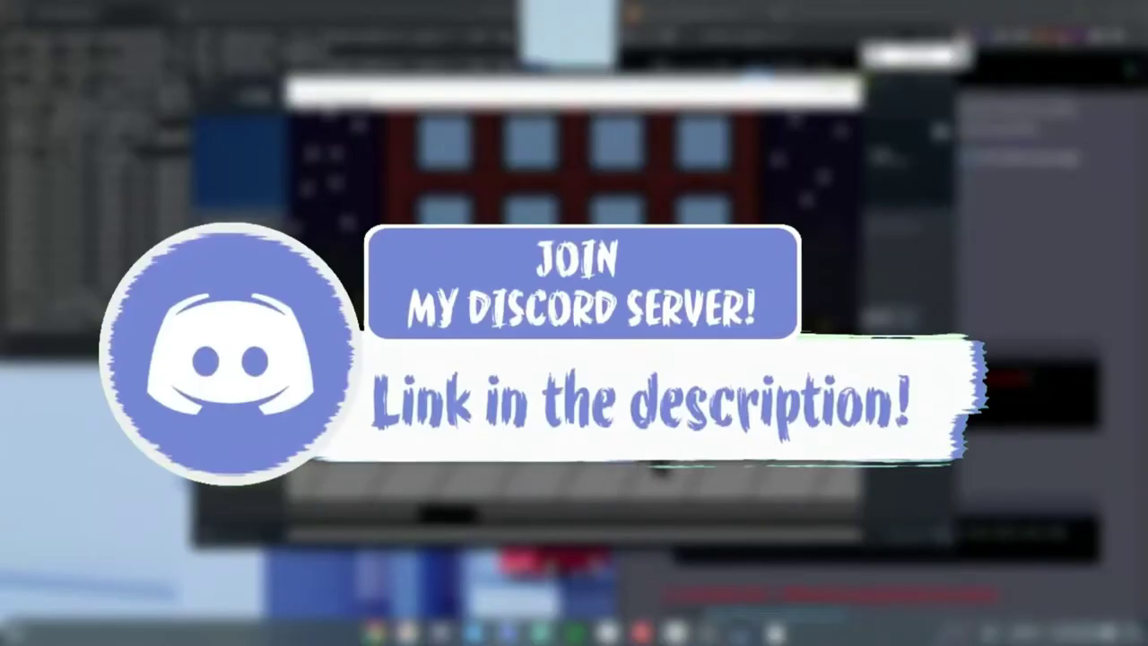
key("Left")
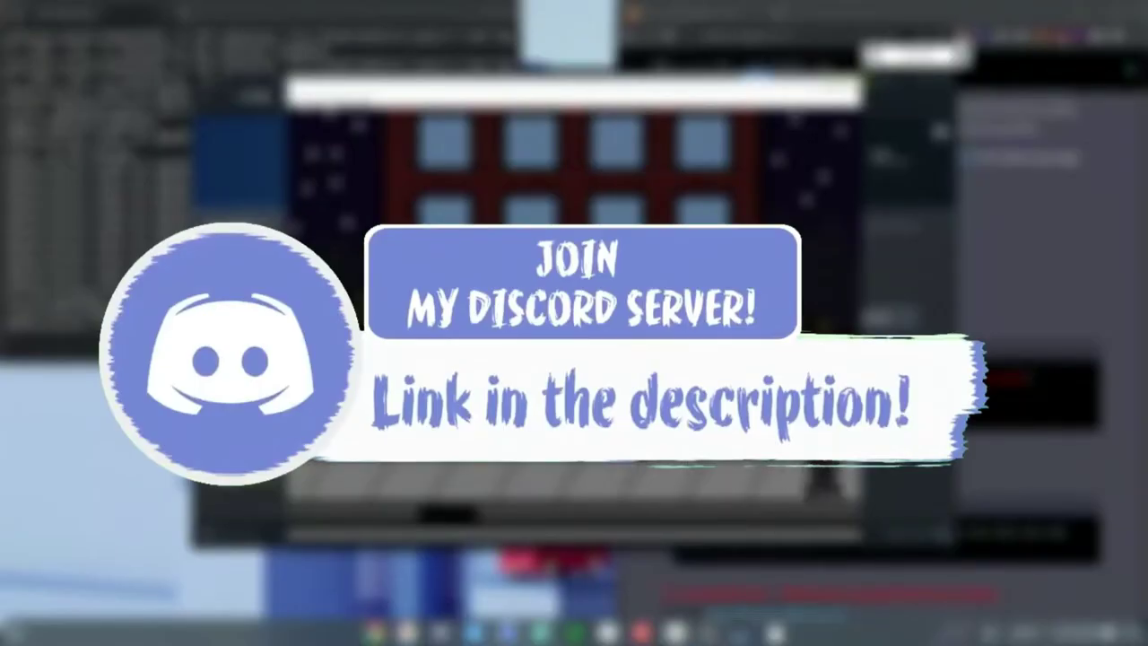
key("Left")
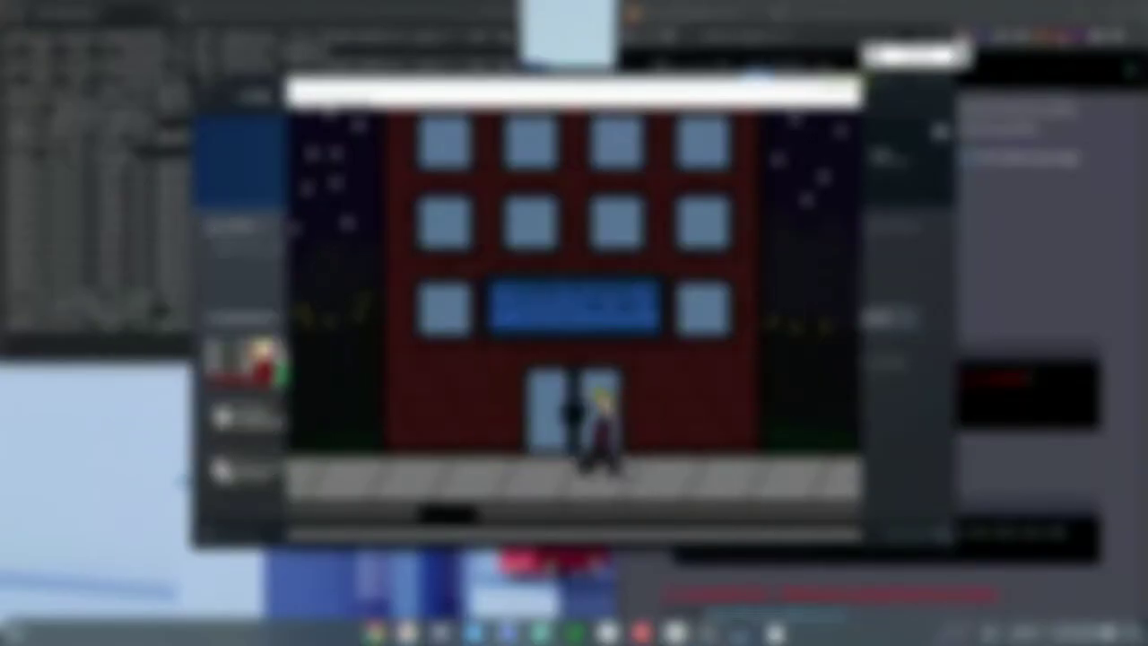